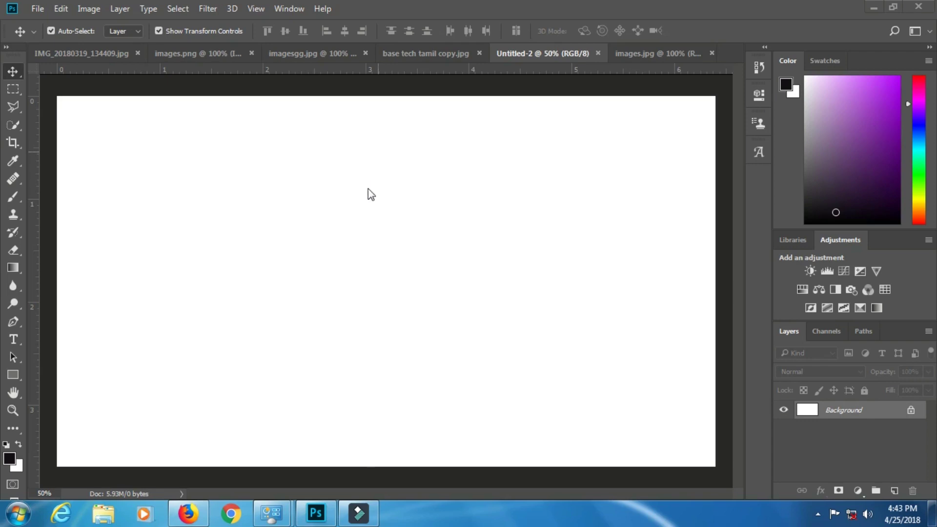
Create a new 1920 x 1080 px, 300 ppi document from the Custom recent preset
{"action": "left_click", "coordinate": [38, 8]}
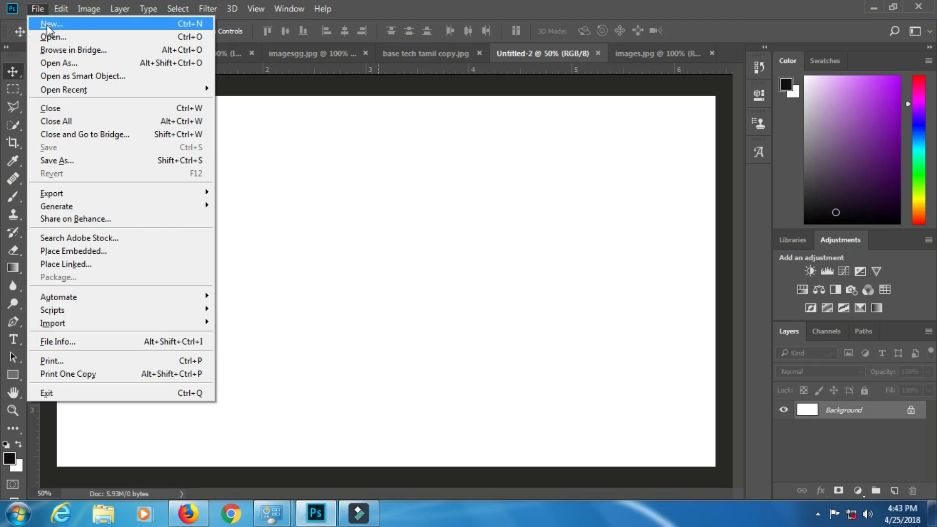
{"action": "left_click", "coordinate": [48, 25]}
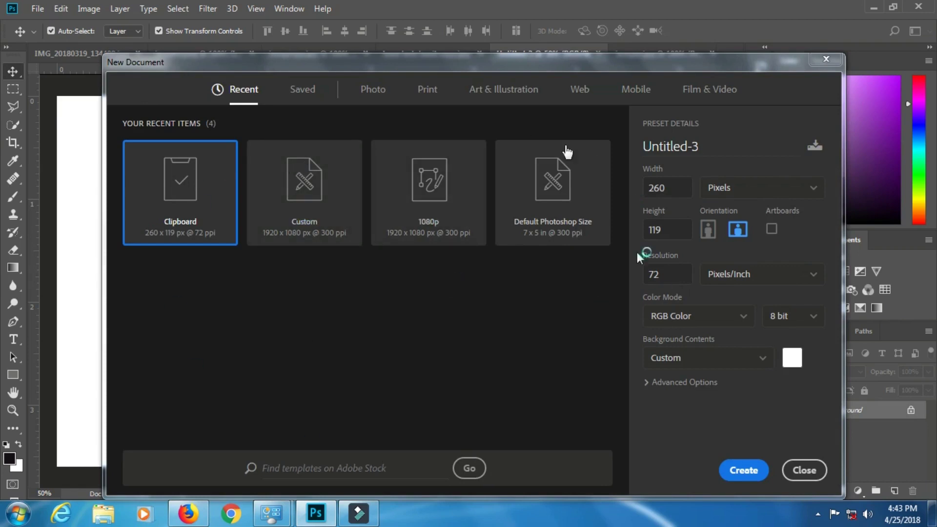
{"action": "left_click", "coordinate": [331, 208]}
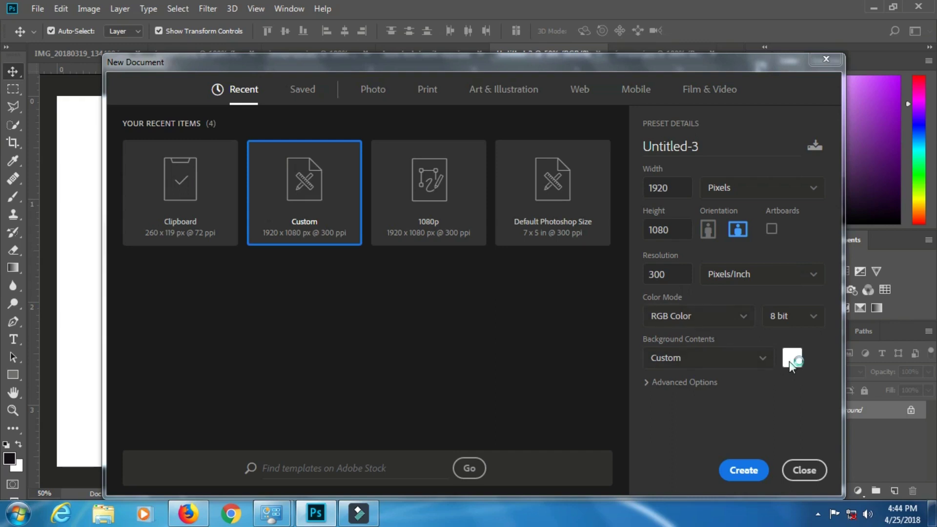
{"action": "left_click", "coordinate": [727, 476]}
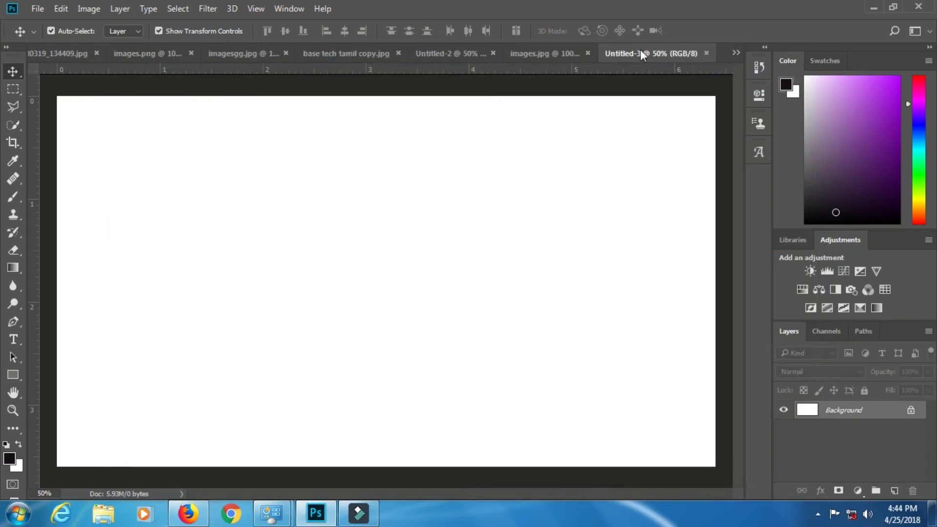
Close the extra Untitled-3 document and glance at the B channel logo image
{"action": "left_click", "coordinate": [557, 56]}
{"action": "left_click", "coordinate": [680, 55]}
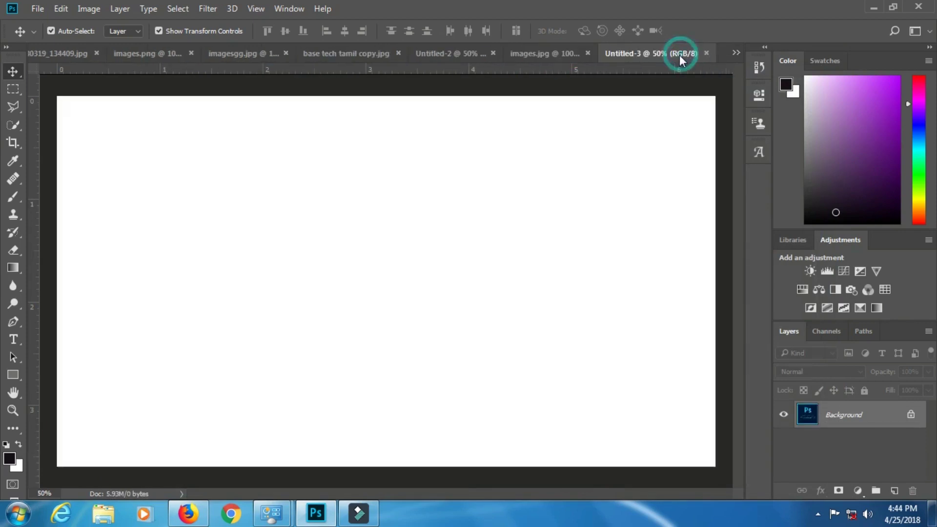
{"action": "left_click", "coordinate": [705, 53]}
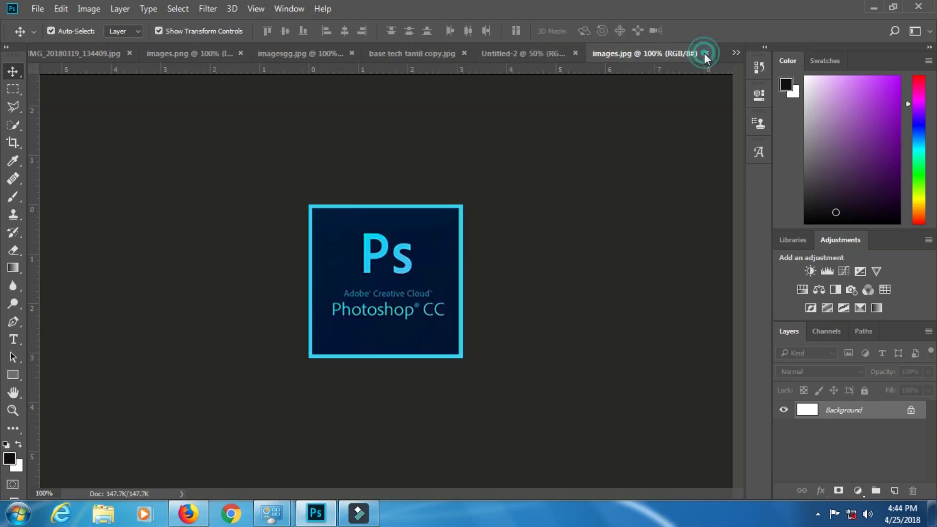
{"action": "left_click", "coordinate": [550, 50]}
{"action": "left_click", "coordinate": [420, 52]}
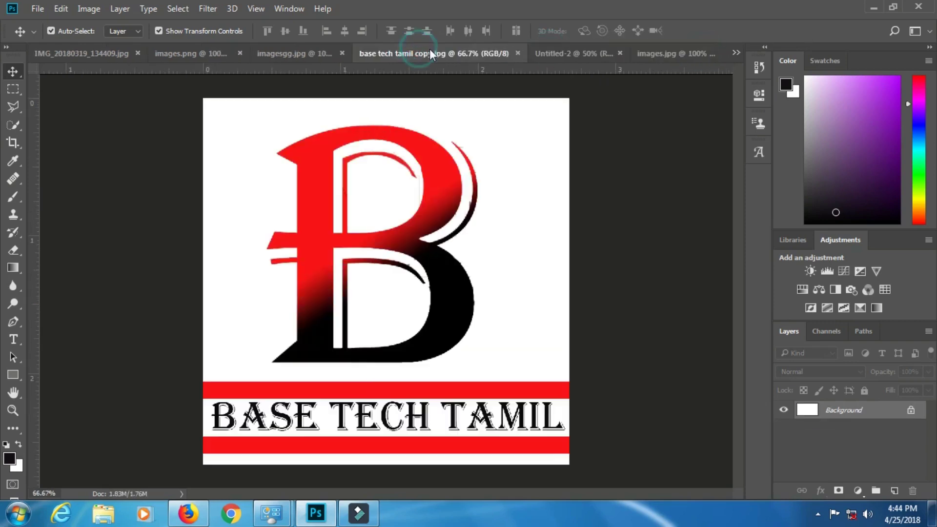
{"action": "left_click", "coordinate": [580, 52]}
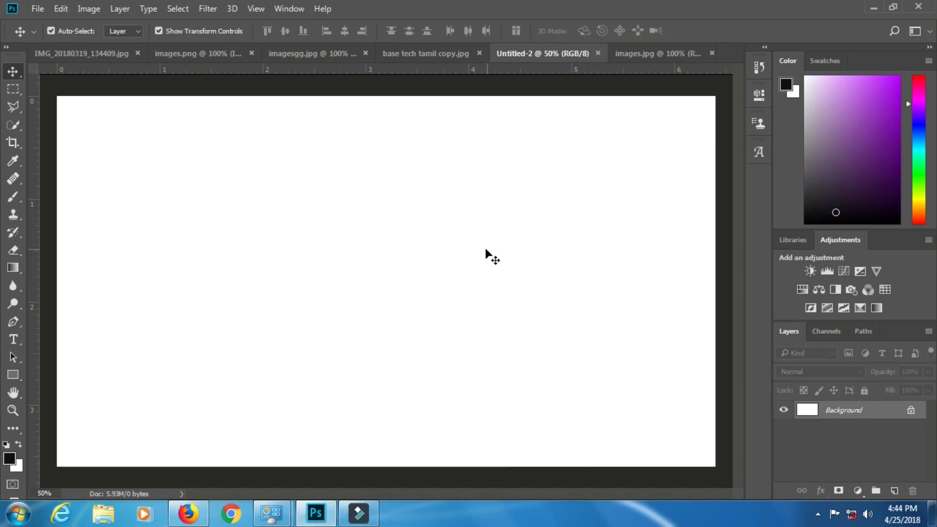
Review the man, arrow, YouTube, B logo and Photoshop CC images, ending on the man photo
{"action": "left_click", "coordinate": [105, 52]}
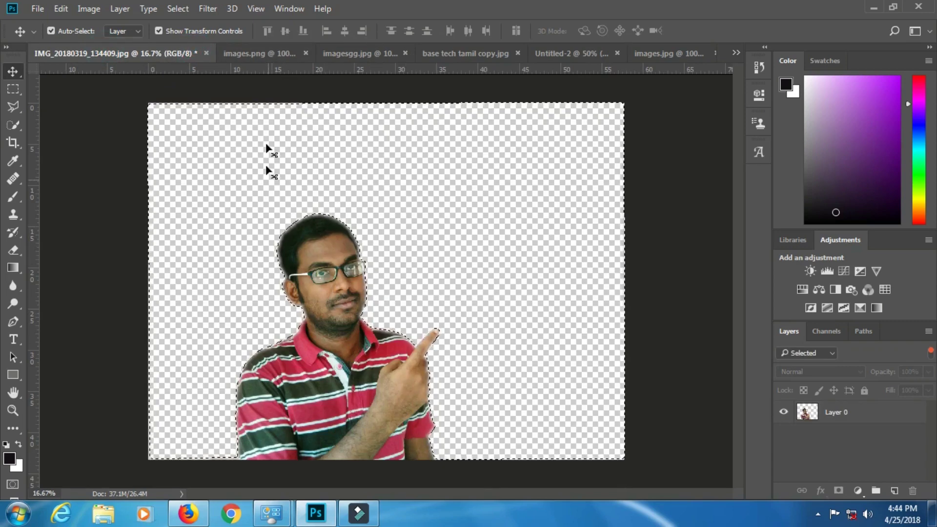
{"action": "left_click", "coordinate": [245, 56]}
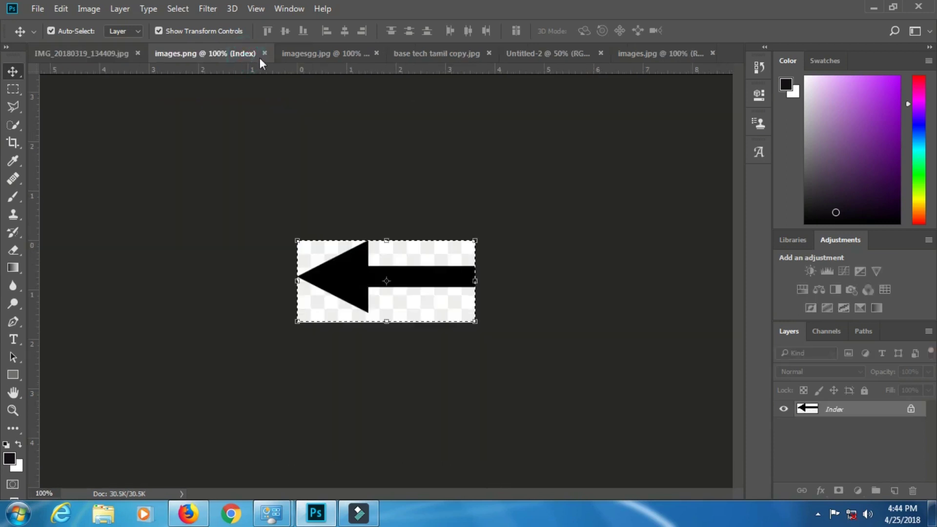
{"action": "left_click", "coordinate": [317, 56]}
{"action": "left_click", "coordinate": [455, 52]}
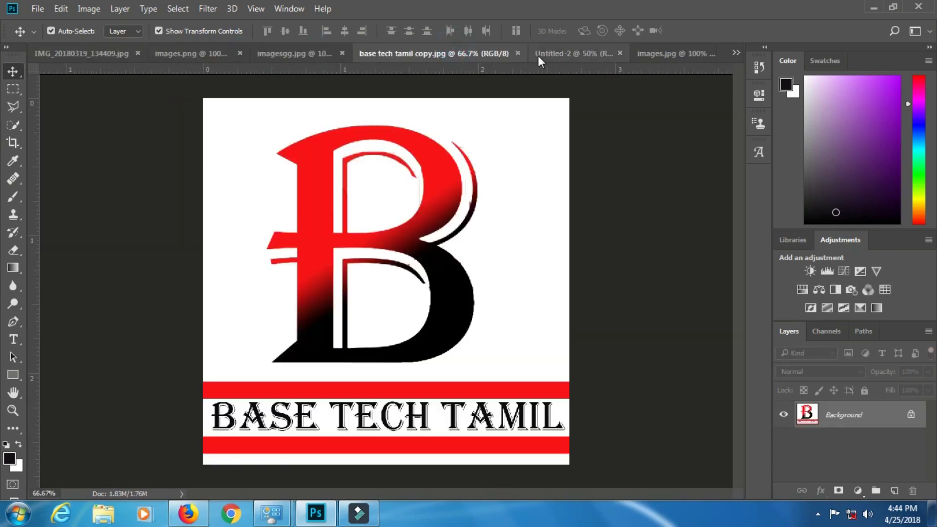
{"action": "left_click", "coordinate": [537, 55]}
{"action": "left_click", "coordinate": [647, 55]}
{"action": "left_click", "coordinate": [534, 57]}
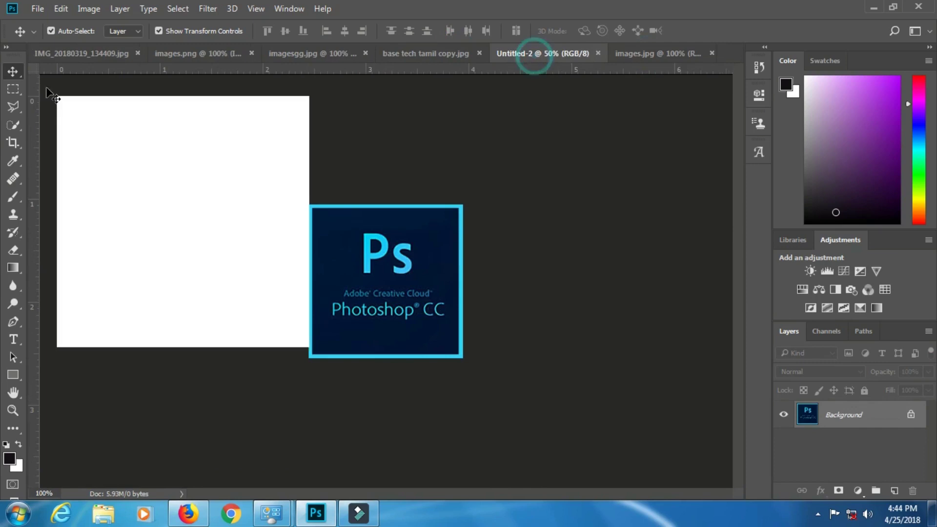
{"action": "left_click", "coordinate": [75, 56]}
Drag the cut-out pointing man into Untitled-2 and position him on the canvas
{"action": "left_click_drag", "start_coordinate": [328, 289], "coordinate": [217, 317]}
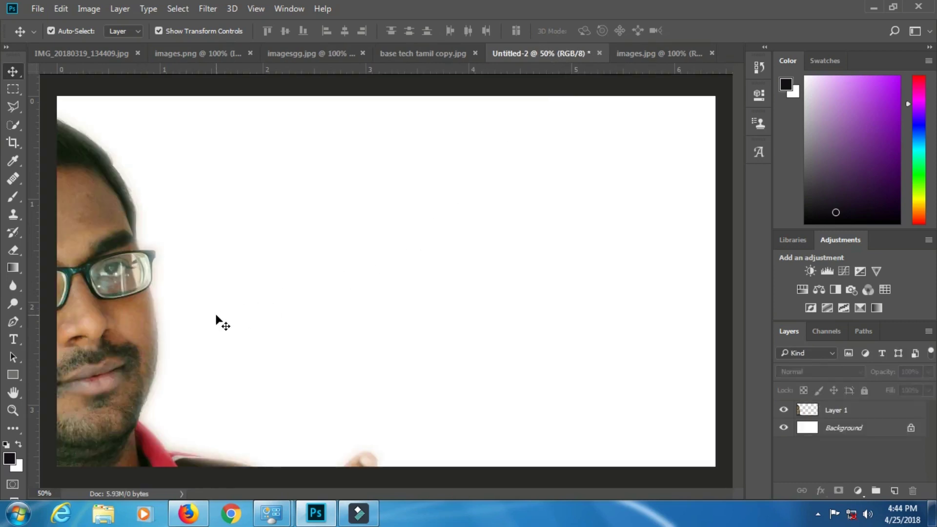
{"action": "left_click_drag", "start_coordinate": [116, 389], "coordinate": [290, 323]}
{"action": "left_click_drag", "start_coordinate": [346, 406], "coordinate": [247, 315]}
{"action": "key", "text": "ctrl"}
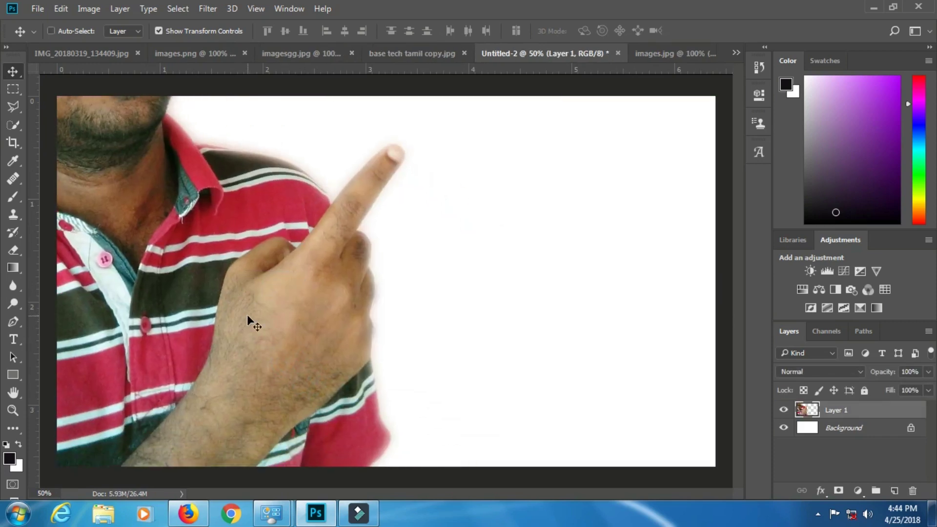
{"action": "key", "text": "ctrl+minus"}
{"action": "key", "text": "ctrl+minus"}
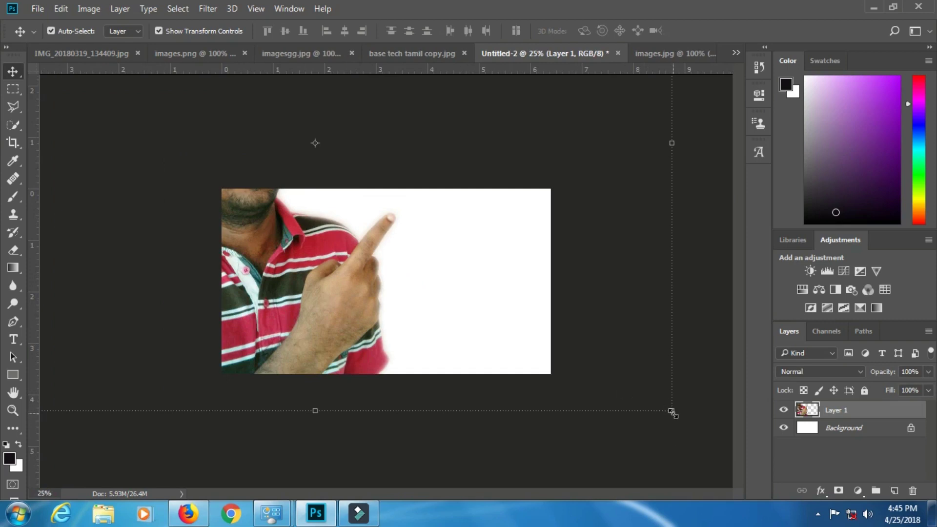
Scale the man to 42.12% and commit him at the bottom left of the canvas
{"action": "left_click_drag", "start_coordinate": [672, 412], "coordinate": [474, 306]}
{"action": "left_click_drag", "start_coordinate": [325, 225], "coordinate": [336, 318]}
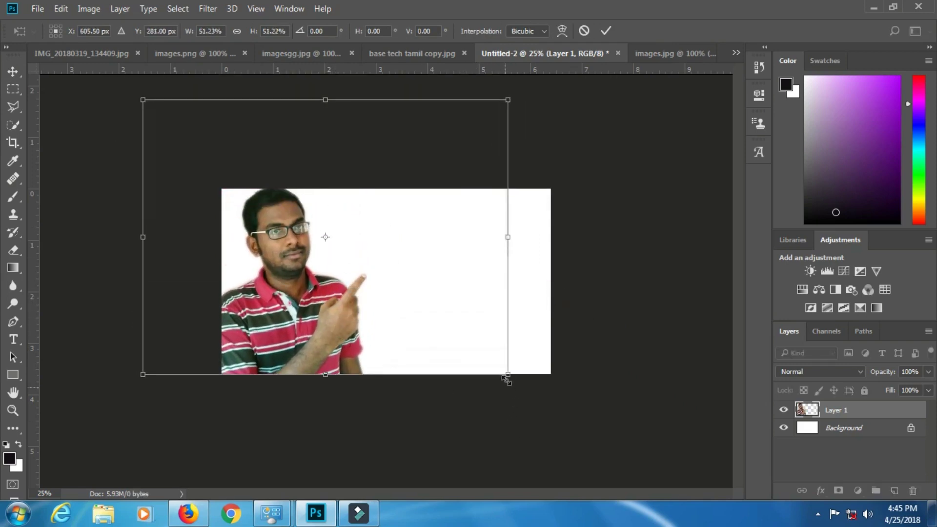
{"action": "left_click_drag", "start_coordinate": [508, 375], "coordinate": [476, 350]}
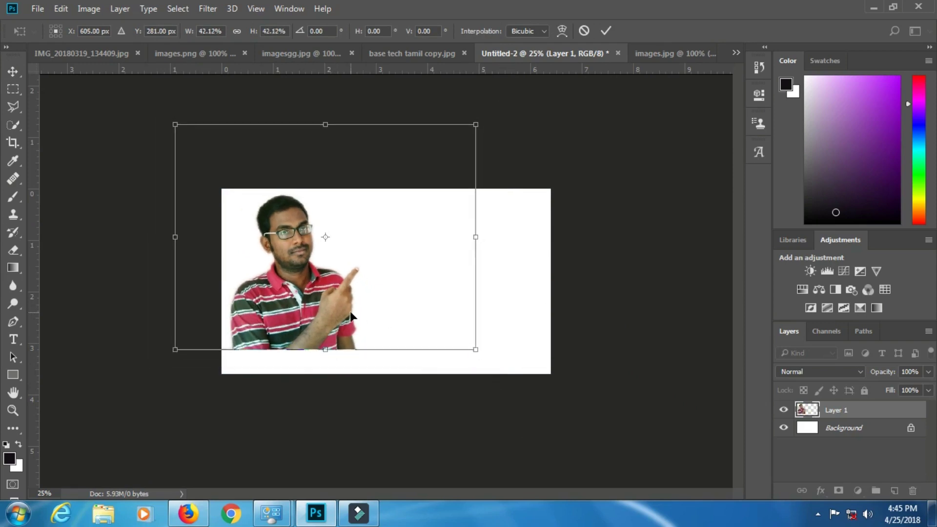
{"action": "left_click_drag", "start_coordinate": [328, 313], "coordinate": [321, 336]}
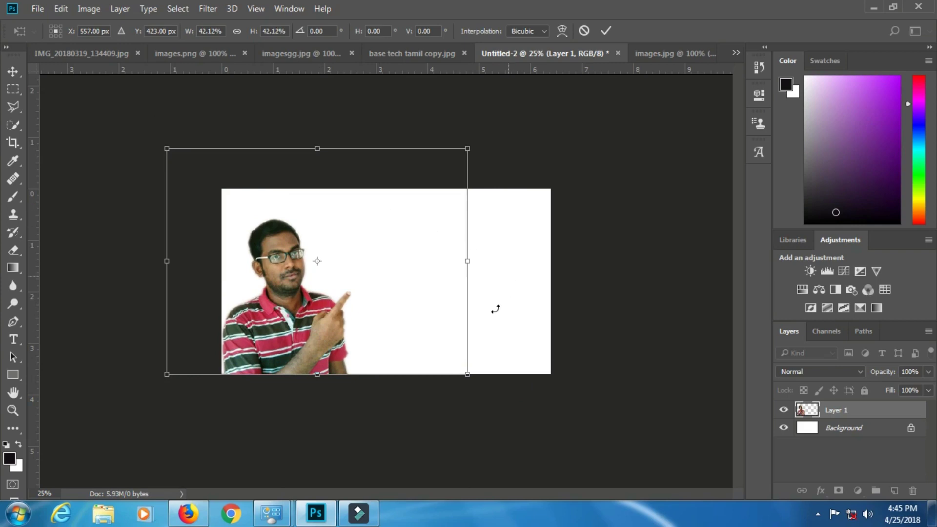
{"action": "left_click", "coordinate": [607, 28]}
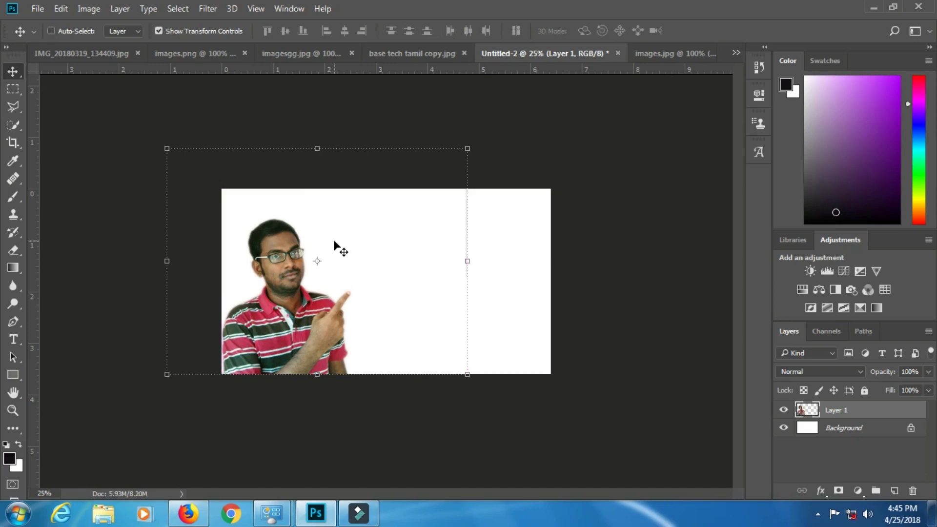
{"action": "key", "text": "ctrl+plus"}
{"action": "key", "text": "ctrl+plus"}
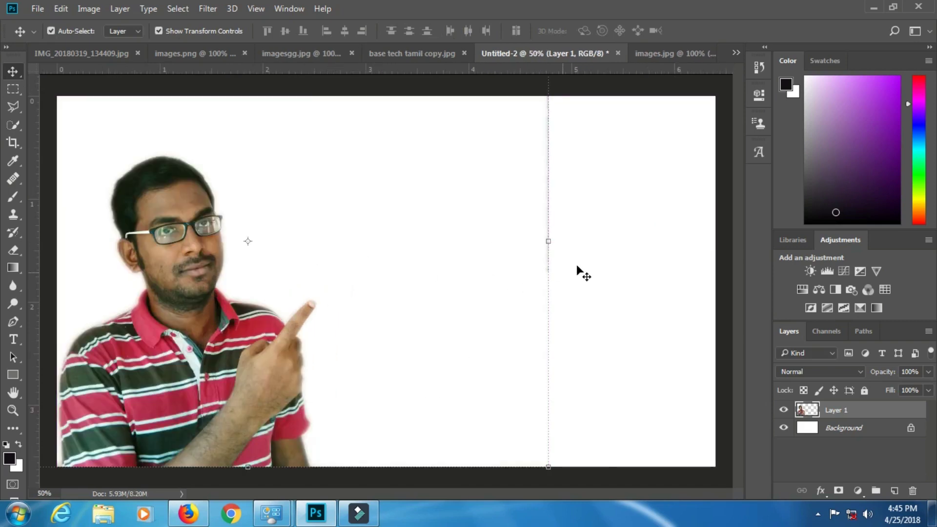
{"action": "left_click", "coordinate": [526, 179]}
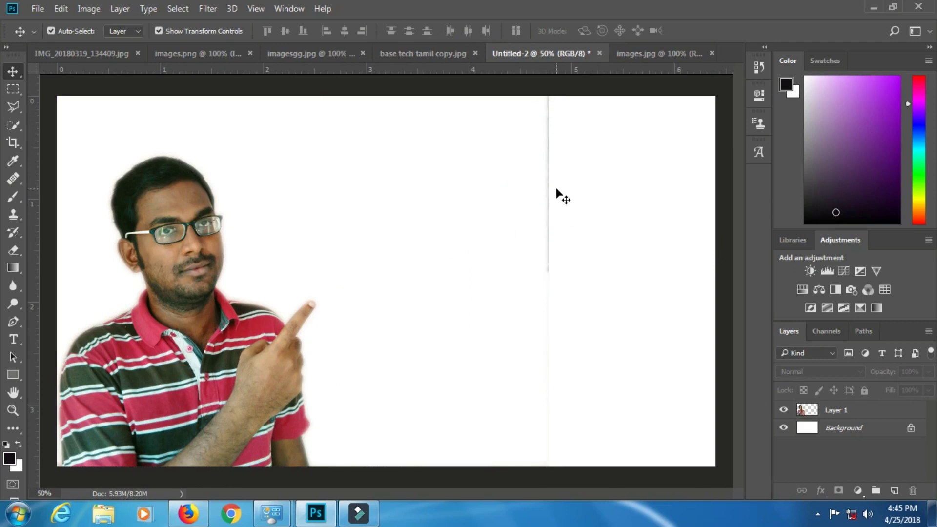
Erase the grey vertical seam line on Layer 1 with the Eraser
{"action": "key", "text": "e"}
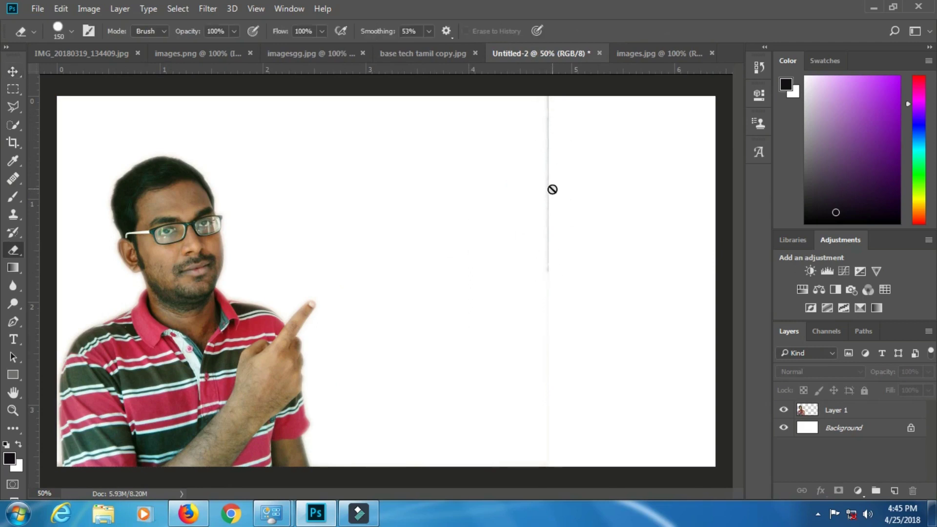
{"action": "left_click", "coordinate": [856, 415]}
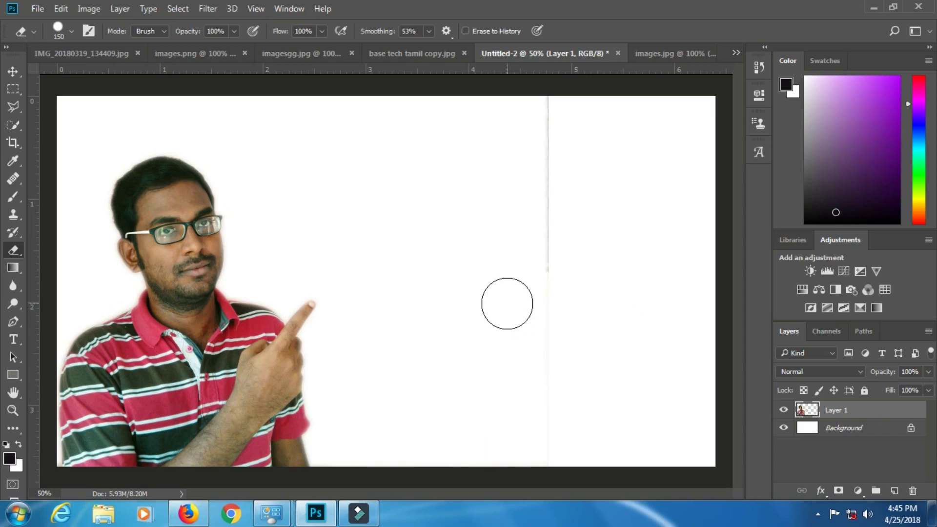
{"action": "left_click_drag", "start_coordinate": [540, 272], "coordinate": [548, 119]}
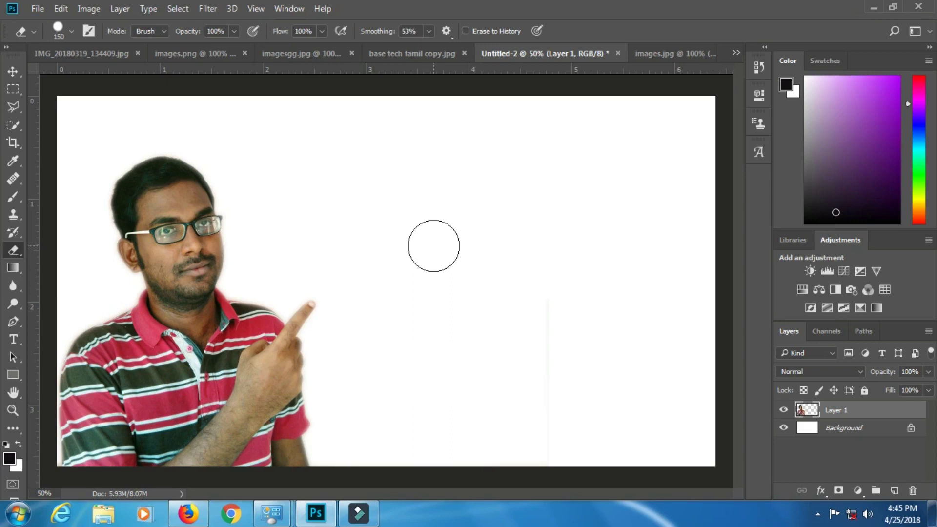
Drag the YouTube logo from imagesgg.jpg into the thumbnail as Layer 2
{"action": "left_click", "coordinate": [190, 54]}
{"action": "left_click", "coordinate": [297, 54]}
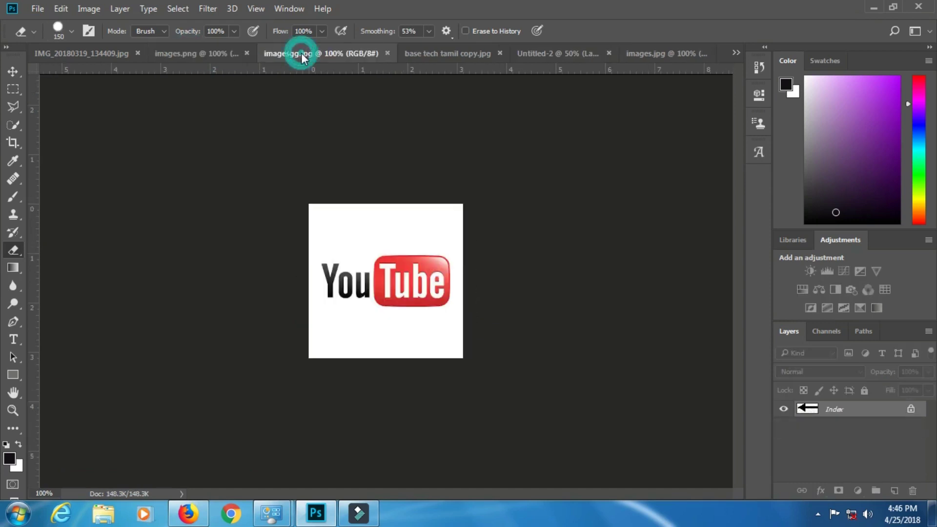
{"action": "left_click", "coordinate": [18, 70]}
{"action": "left_click_drag", "start_coordinate": [404, 291], "coordinate": [537, 174]}
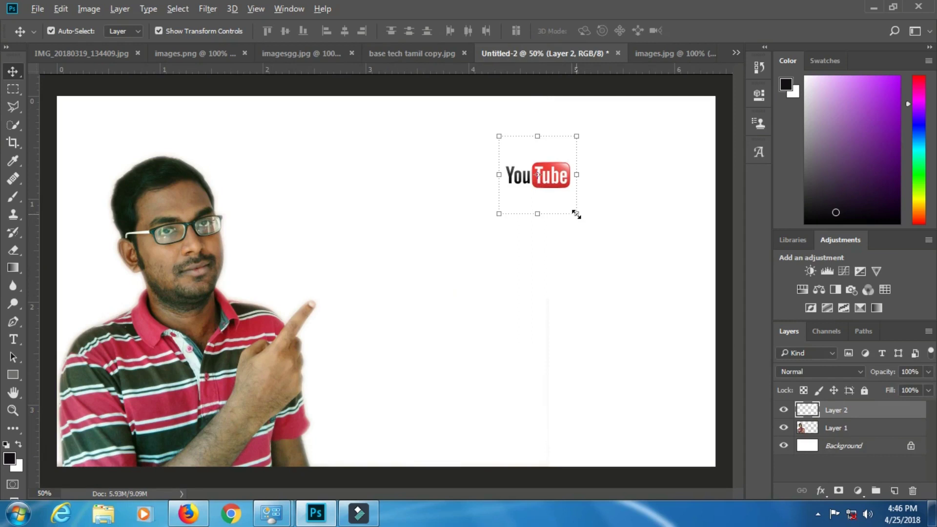
Enlarge the YouTube logo to 180.89% and commit it at the top right
{"action": "left_click_drag", "start_coordinate": [576, 214], "coordinate": [611, 244]}
{"action": "left_click_drag", "start_coordinate": [583, 199], "coordinate": [636, 199]}
{"action": "left_click_drag", "start_coordinate": [638, 195], "coordinate": [646, 194]}
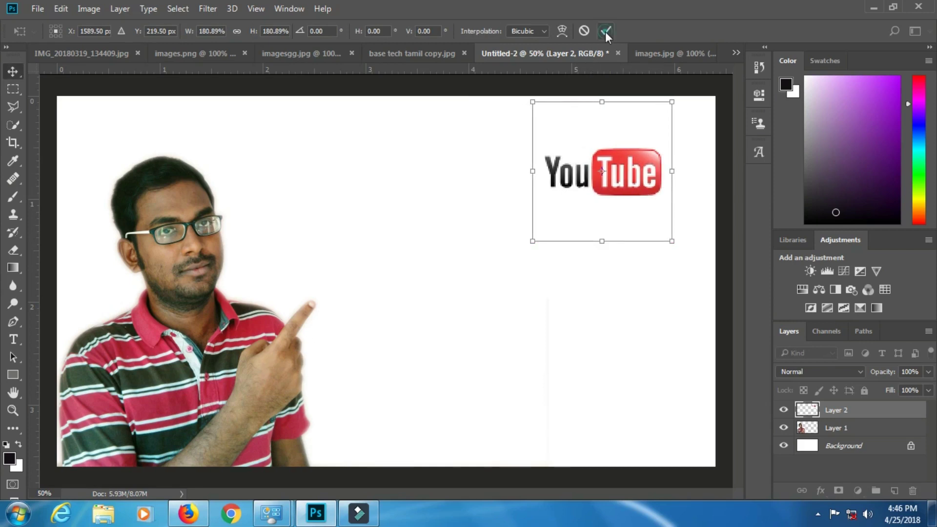
{"action": "left_click", "coordinate": [605, 32]}
{"action": "left_click", "coordinate": [625, 186]}
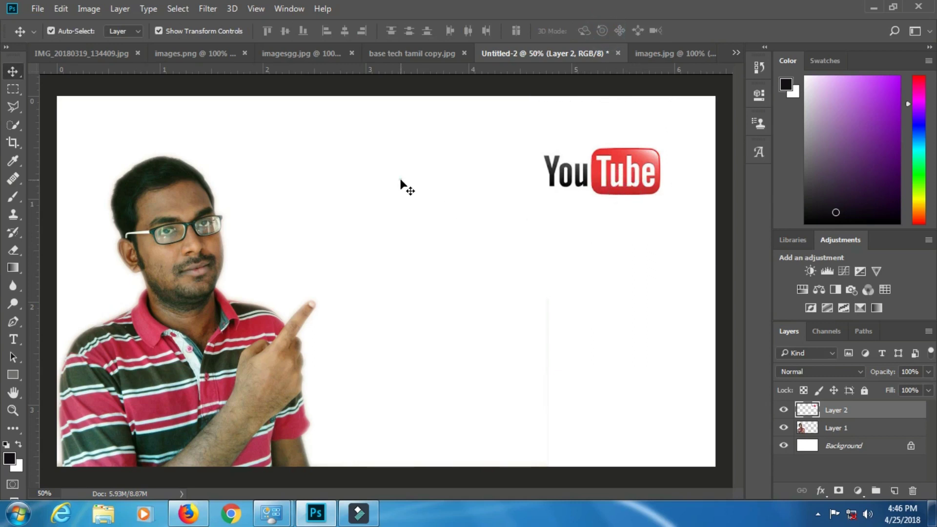
{"action": "left_click", "coordinate": [297, 52]}
Drag the Photoshop CC logo from images.jpg into the thumbnail as Layer 3
{"action": "left_click", "coordinate": [452, 53]}
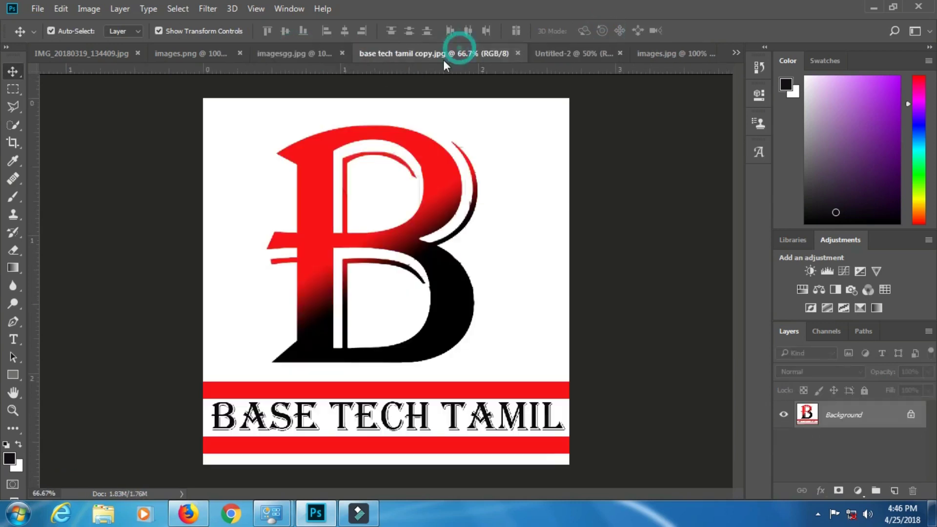
{"action": "left_click", "coordinate": [204, 54]}
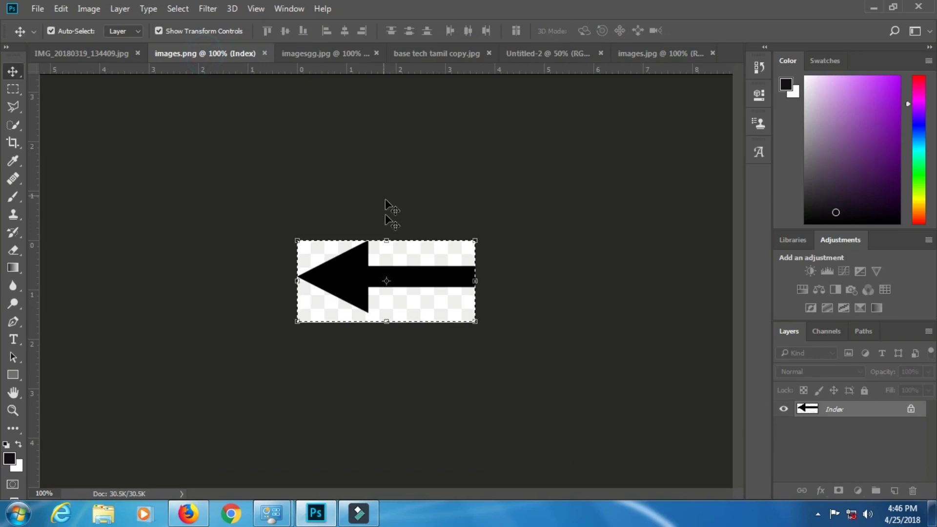
{"action": "left_click", "coordinate": [659, 53]}
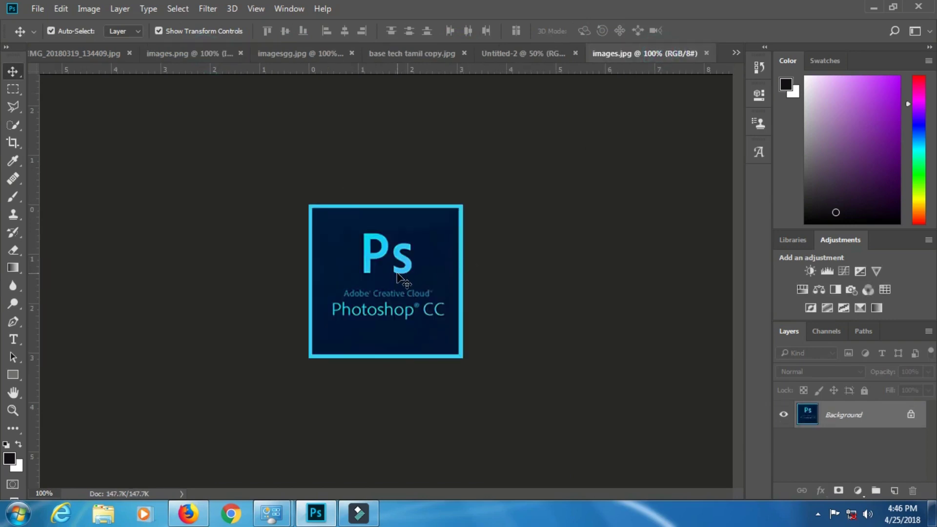
{"action": "left_click_drag", "start_coordinate": [400, 278], "coordinate": [379, 174]}
{"action": "left_click_drag", "start_coordinate": [315, 179], "coordinate": [313, 175]}
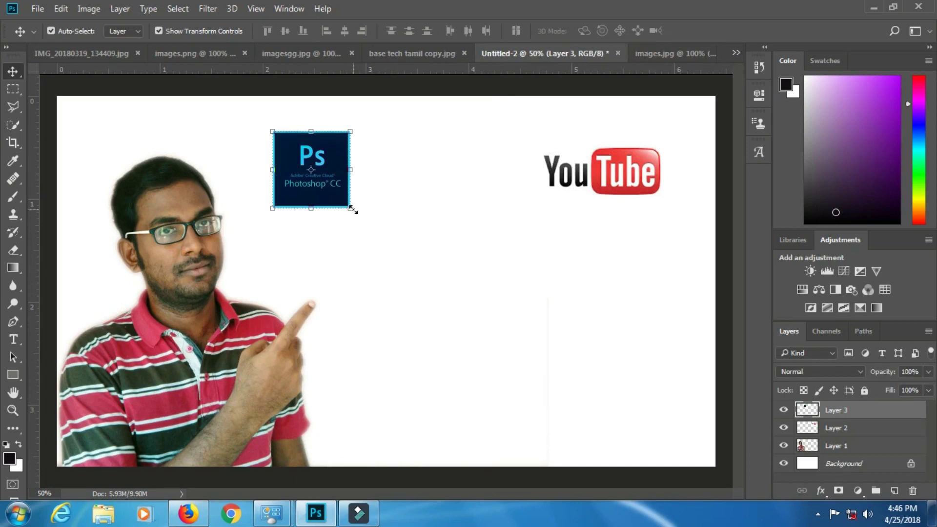
Enlarge the Photoshop CC logo to about 138%, nudge it right, and commit
{"action": "left_click_drag", "start_coordinate": [352, 209], "coordinate": [379, 220]}
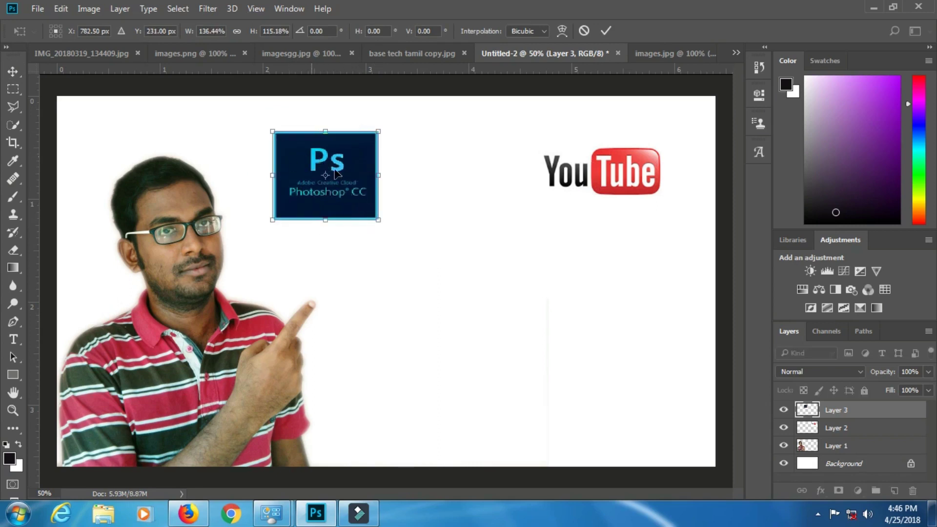
{"action": "key", "text": "ctrl+z"}
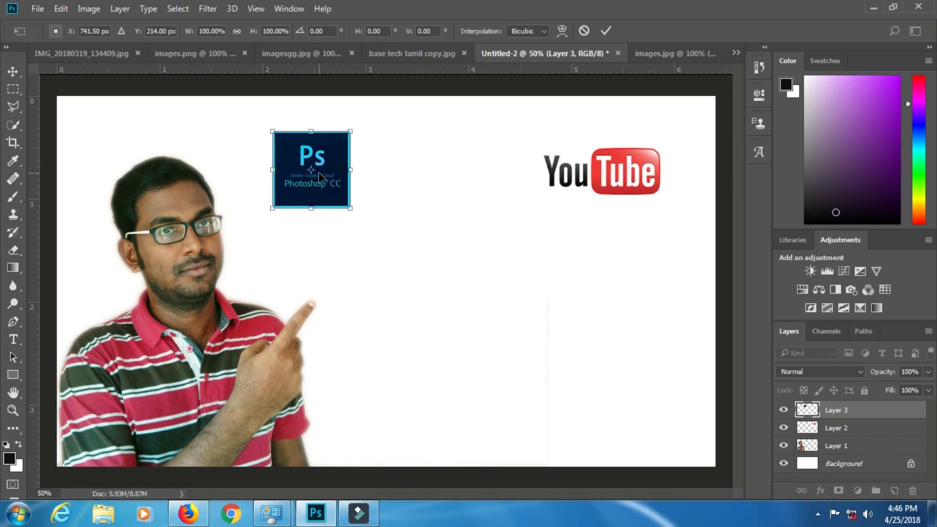
{"action": "left_click", "coordinate": [30, 8]}
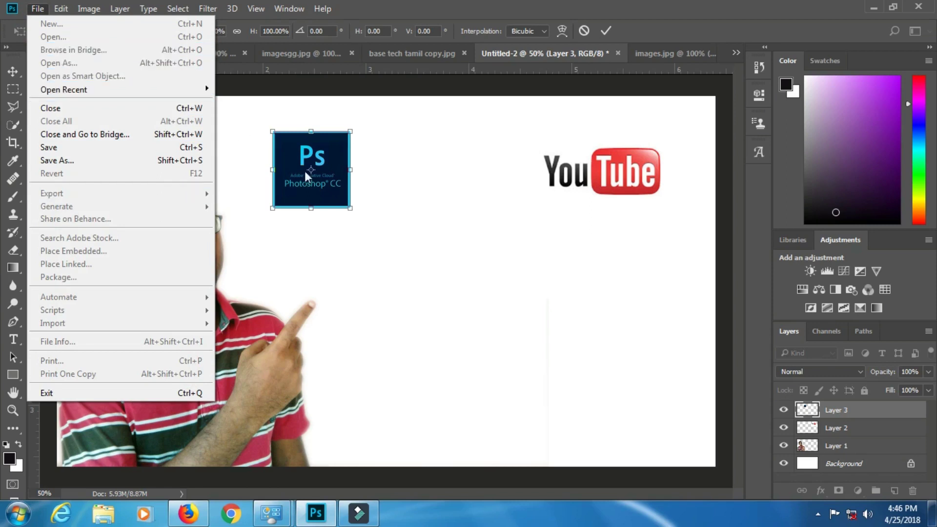
{"action": "left_click", "coordinate": [409, 228]}
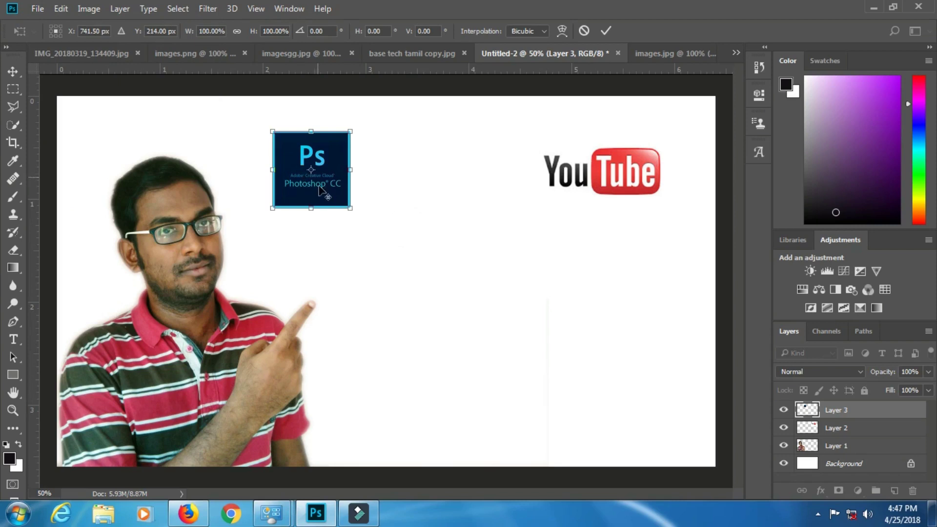
{"action": "left_click_drag", "start_coordinate": [348, 207], "coordinate": [363, 222]}
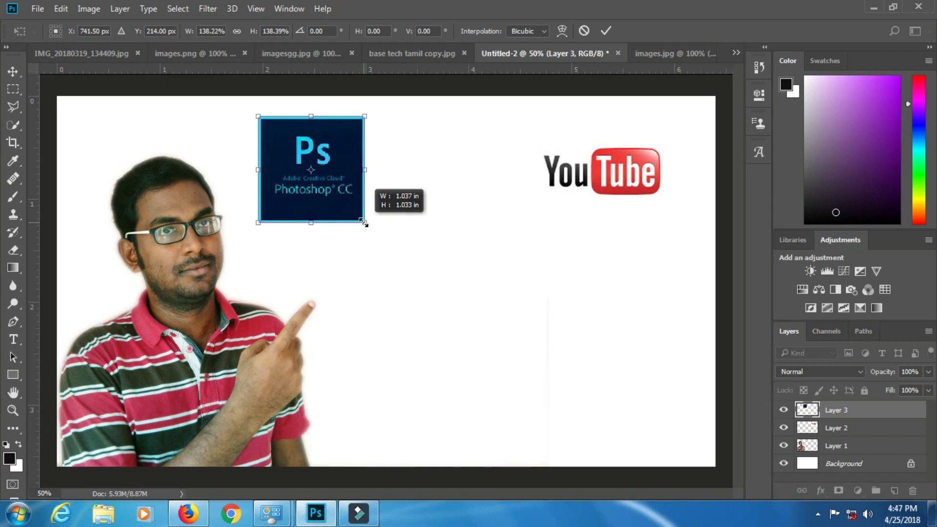
{"action": "left_click_drag", "start_coordinate": [363, 223], "coordinate": [364, 223]}
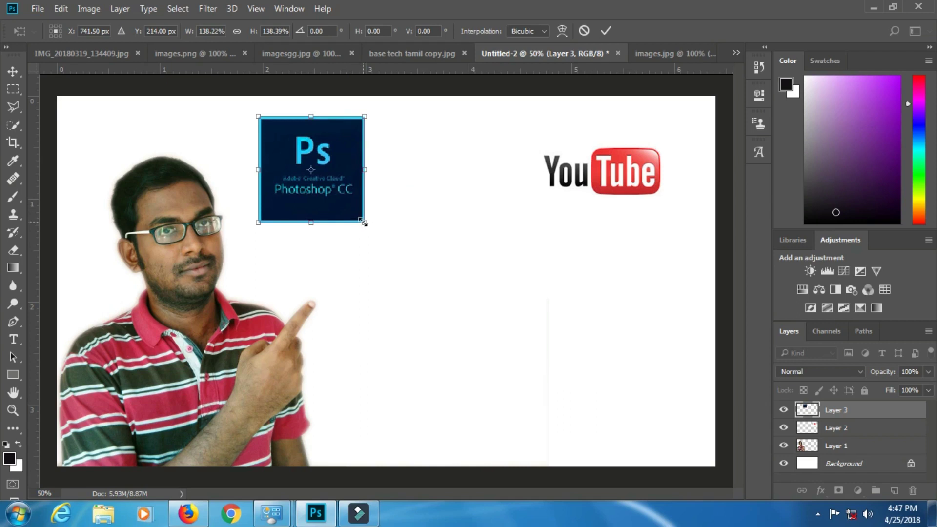
{"action": "left_click_drag", "start_coordinate": [343, 208], "coordinate": [350, 211]}
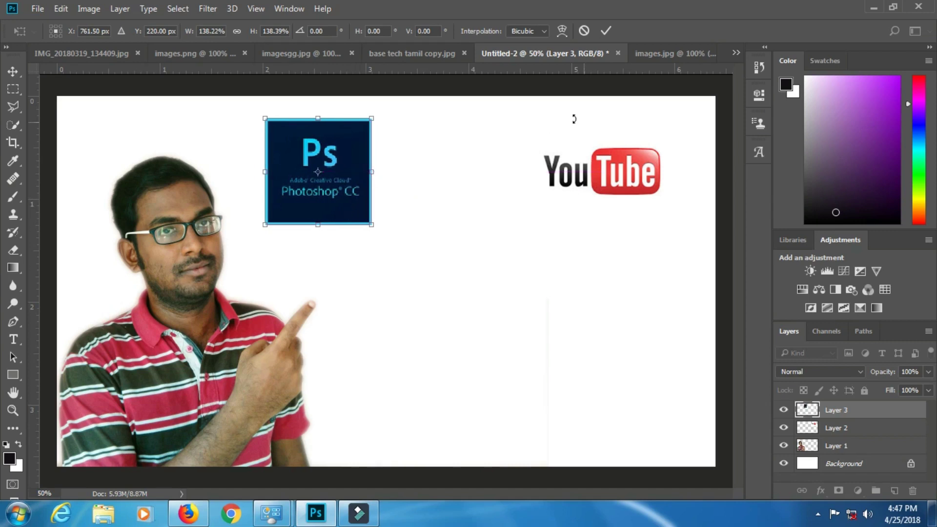
{"action": "left_click", "coordinate": [606, 30]}
Copy the black arrow image and paste it into the thumbnail as Layer 4
{"action": "left_click", "coordinate": [381, 49]}
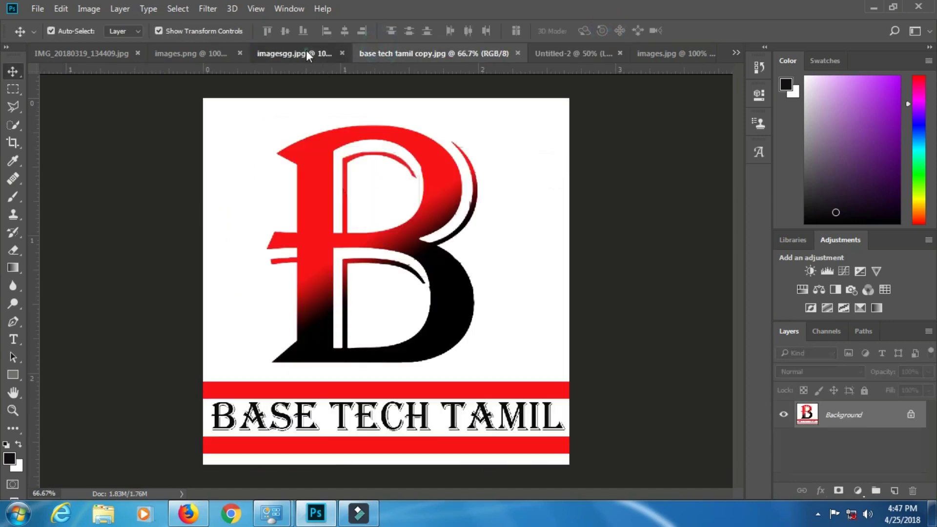
{"action": "left_click", "coordinate": [307, 53]}
{"action": "left_click", "coordinate": [194, 54]}
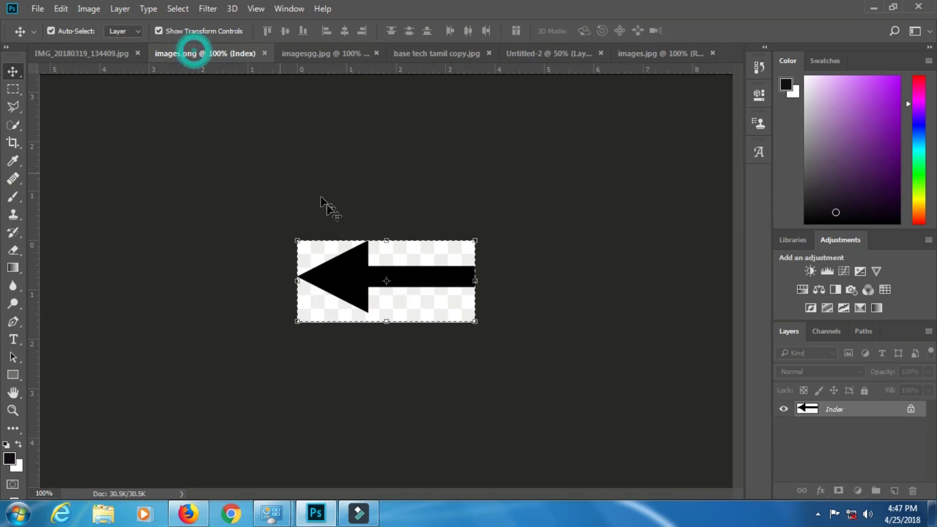
{"action": "left_click", "coordinate": [346, 279], "text": "ctrl"}
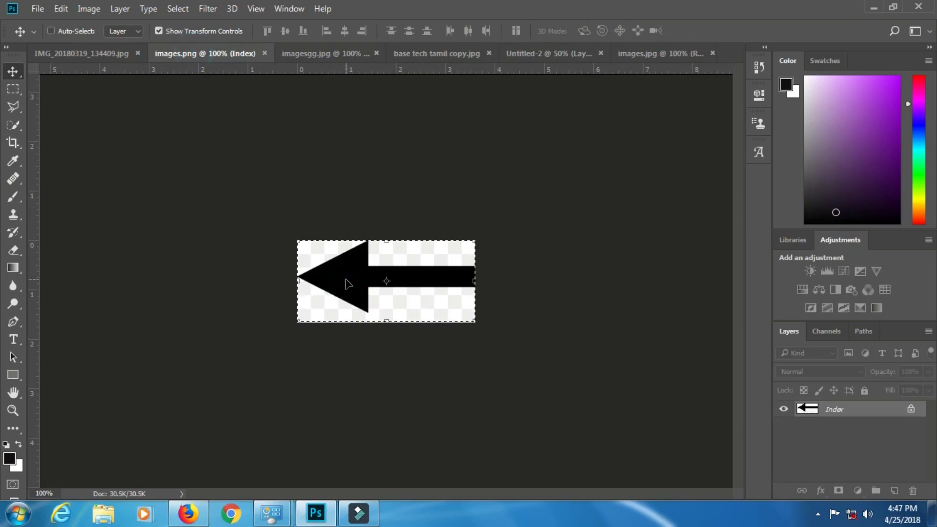
{"action": "left_click", "coordinate": [538, 52]}
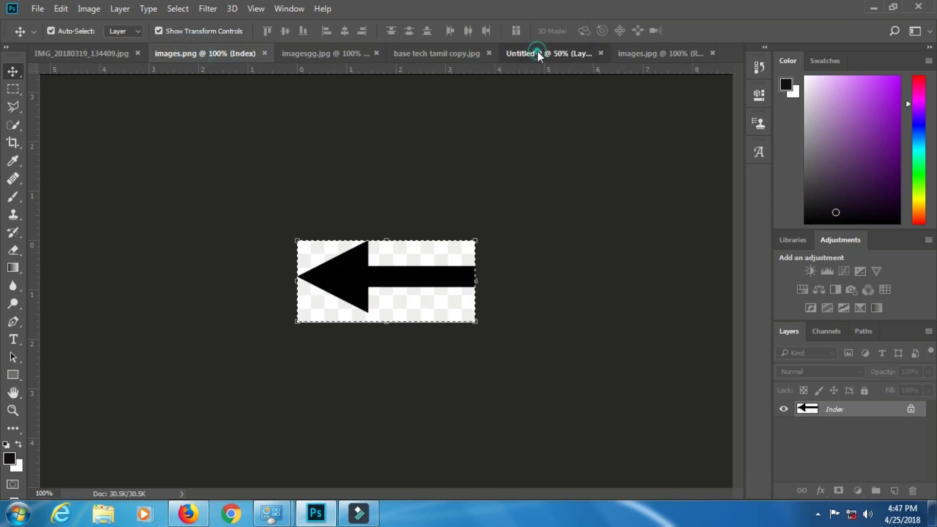
{"action": "left_click", "coordinate": [429, 183]}
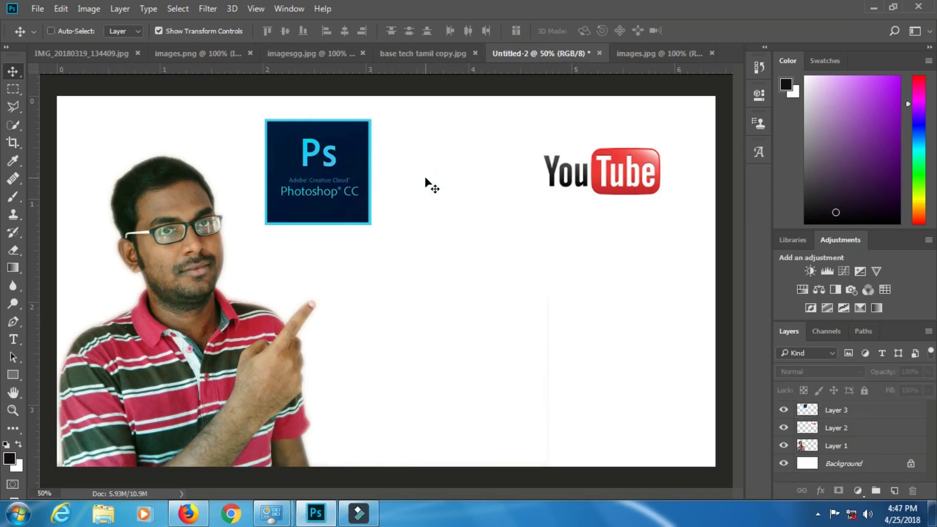
{"action": "key", "text": "ctrl+v"}
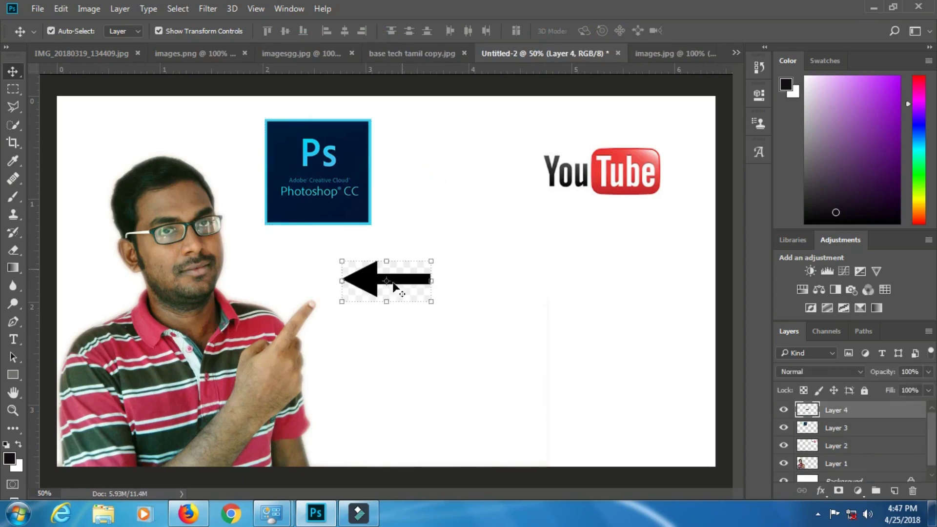
Rotate the arrow about 170° to point right and commit it beside the YouTube logo
{"action": "left_click_drag", "start_coordinate": [444, 260], "coordinate": [319, 323]}
{"action": "left_click_drag", "start_coordinate": [409, 281], "coordinate": [474, 187]}
{"action": "left_click", "coordinate": [598, 176]}
{"action": "left_click", "coordinate": [605, 31]}
Shift the YouTube logo and the arrow slightly right, then zoom to 200%
{"action": "left_click_drag", "start_coordinate": [645, 184], "coordinate": [663, 183]}
{"action": "left_click", "coordinate": [472, 188]}
{"action": "left_click_drag", "start_coordinate": [473, 188], "coordinate": [478, 188]}
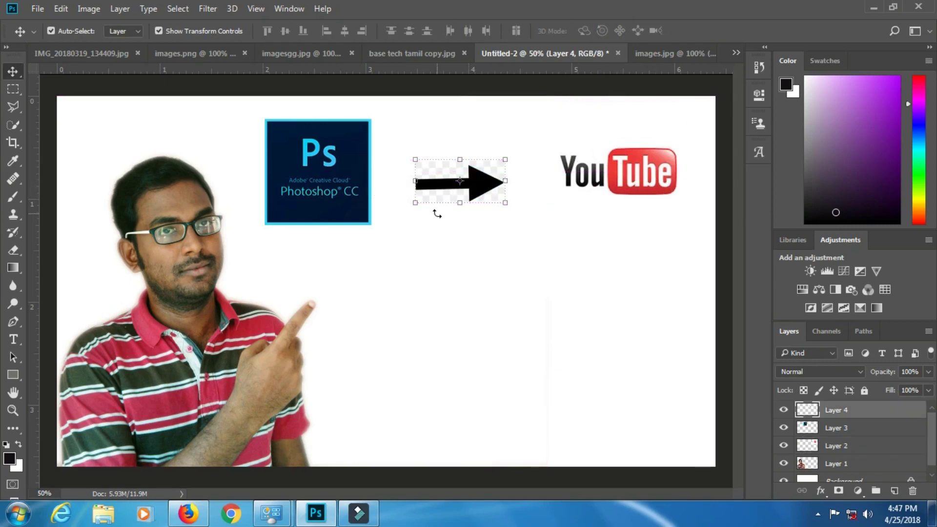
{"action": "key", "text": "ctrl"}
{"action": "key", "text": "ctrl+plus"}
{"action": "key", "text": "ctrl+plus"}
{"action": "key", "text": "ctrl+plus"}
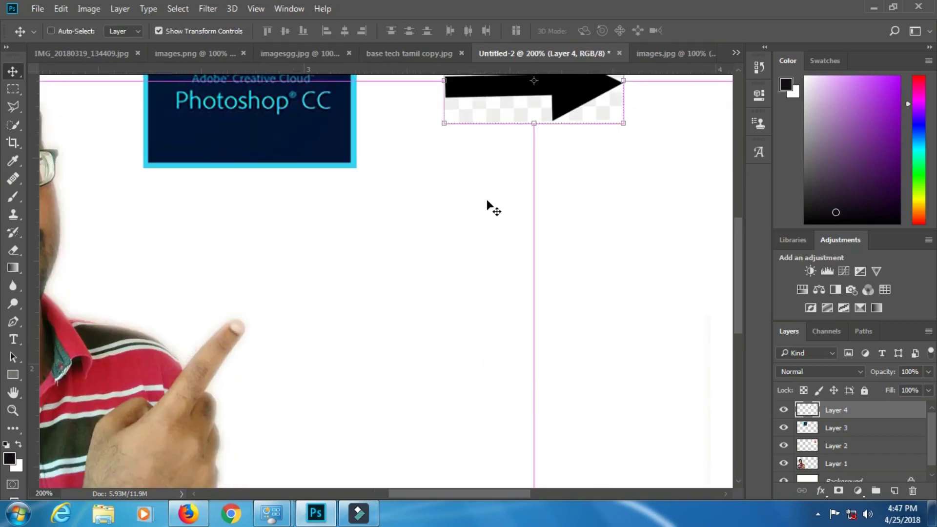
Fill the checkerboard area above the arrow's shaft with white
{"action": "left_click_drag", "start_coordinate": [533, 170], "coordinate": [455, 289]}
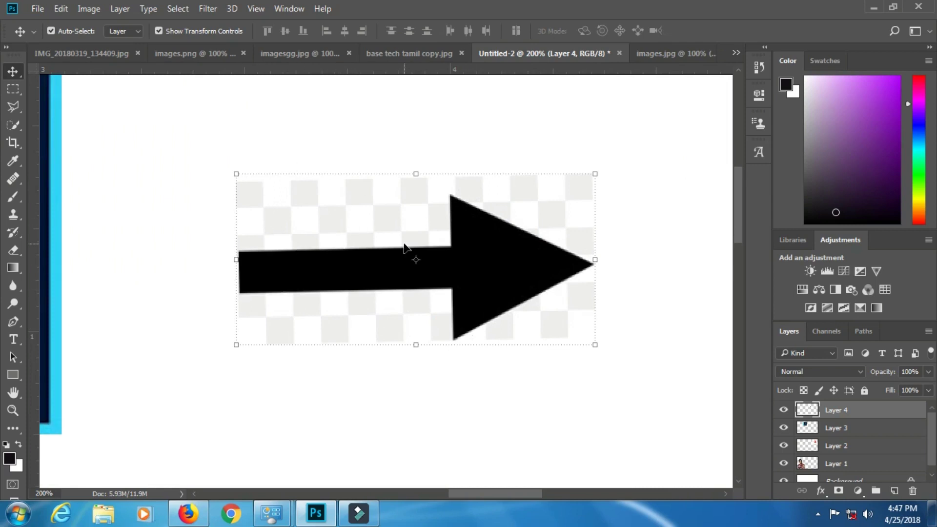
{"action": "left_click", "coordinate": [7, 90]}
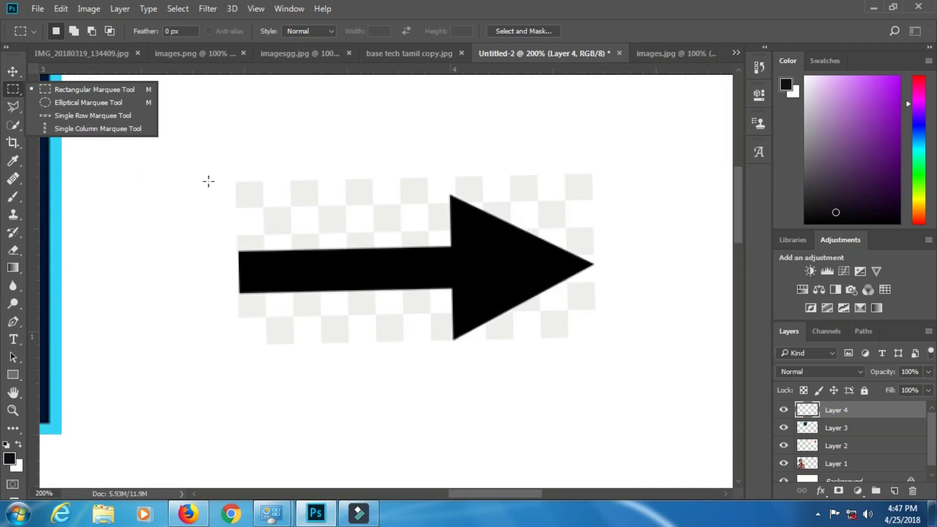
{"action": "left_click", "coordinate": [233, 176]}
{"action": "left_click_drag", "start_coordinate": [233, 177], "coordinate": [450, 249]}
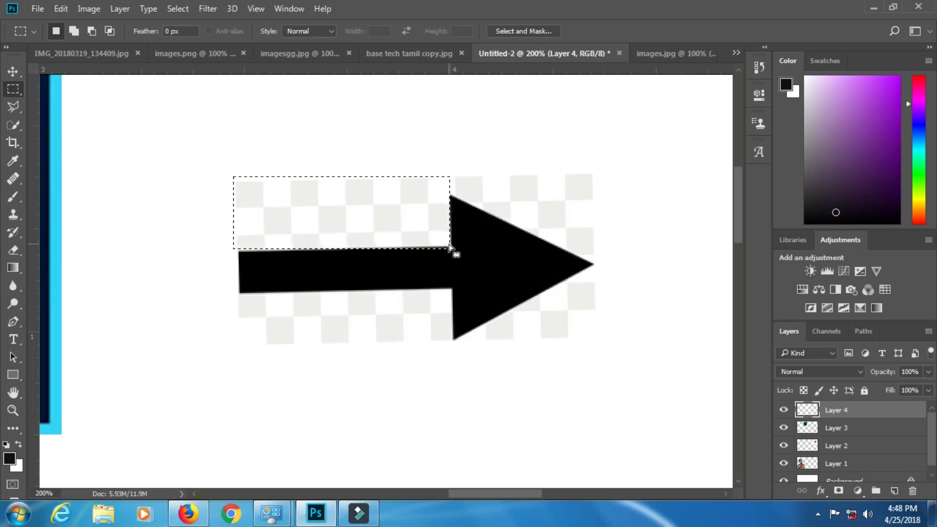
{"action": "key", "text": "Delete"}
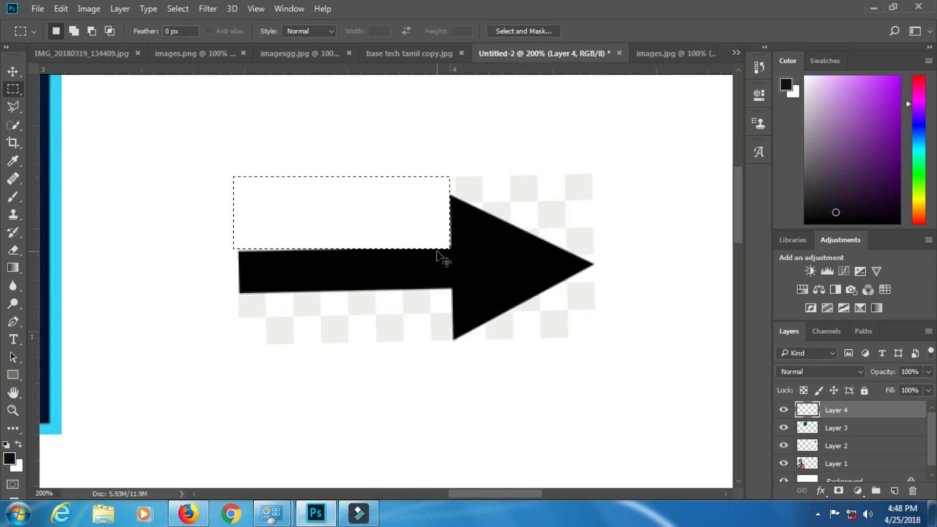
{"action": "left_click", "coordinate": [311, 151]}
Fill the checkerboard strip below the arrow's shaft with white
{"action": "left_click_drag", "start_coordinate": [237, 295], "coordinate": [453, 345]}
{"action": "key", "text": "ctrl+BackSpace"}
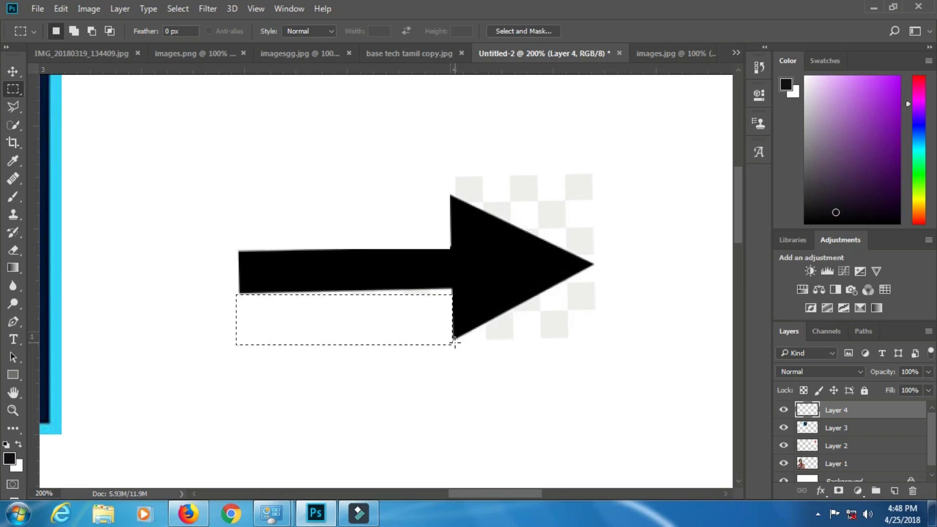
{"action": "left_click", "coordinate": [457, 326]}
{"action": "left_click_drag", "start_coordinate": [458, 358], "coordinate": [483, 364]}
Erase the checkerboard below the arrowhead, undoing two overzealous strokes
{"action": "left_click", "coordinate": [13, 250]}
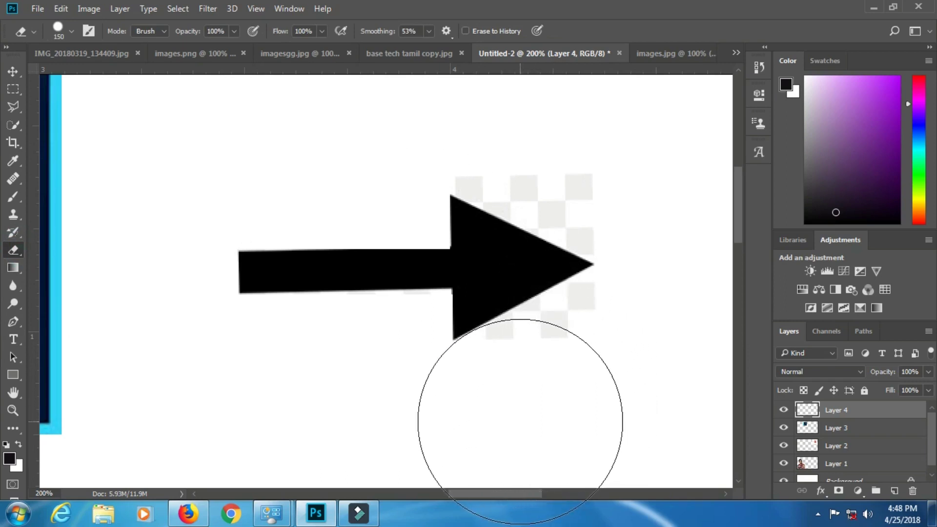
{"action": "left_click", "coordinate": [519, 421]}
{"action": "mouse_move", "coordinate": [561, 408]}
{"action": "left_mouse_down"}
{"action": "mouse_move", "coordinate": [552, 398]}
{"action": "mouse_move", "coordinate": [579, 390]}
{"action": "left_mouse_up"}
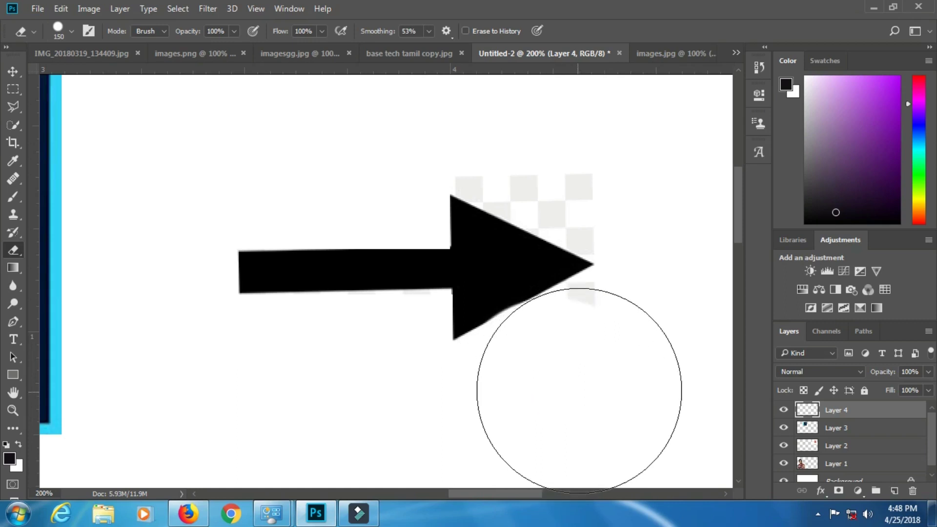
{"action": "left_click", "coordinate": [608, 369]}
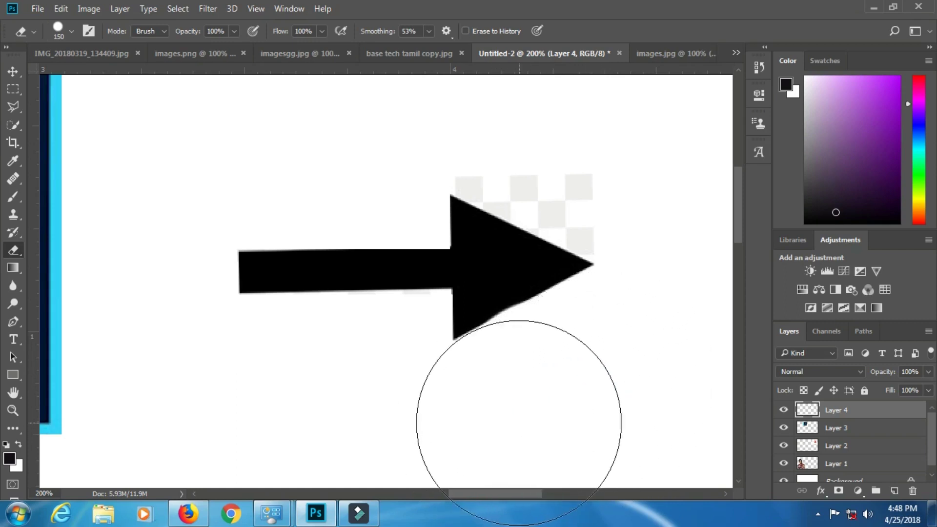
{"action": "key", "text": "ctrl+z"}
{"action": "key", "text": "ctrl+z"}
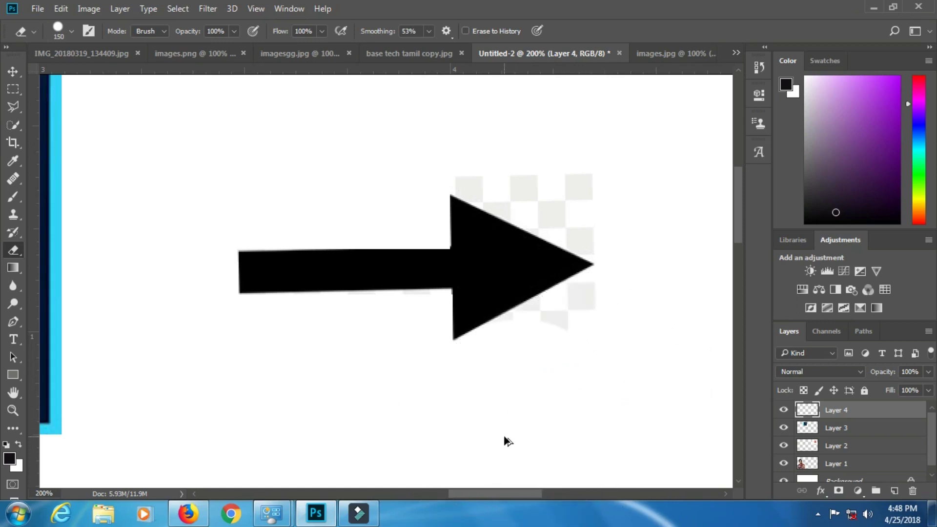
{"action": "key", "text": "ctrl+z"}
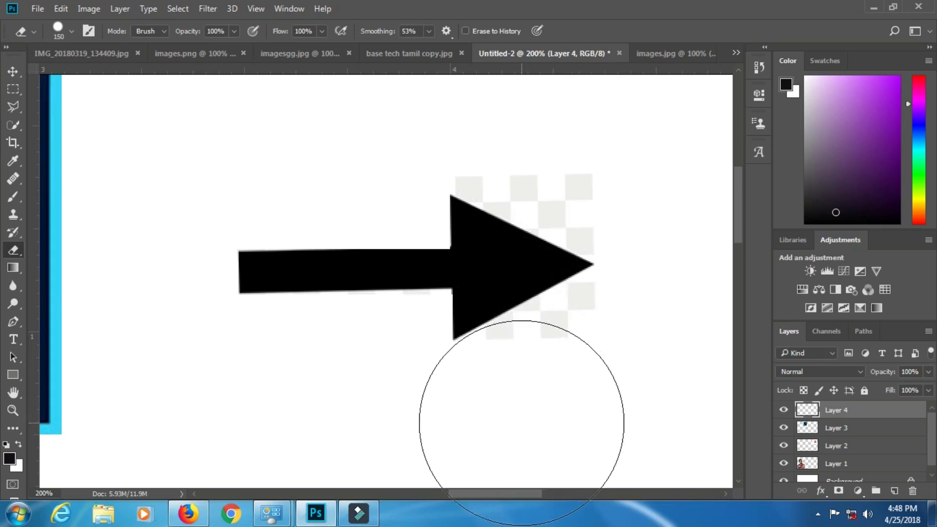
Erase the remaining checker squares and stray marks below and above the arrowhead
{"action": "left_click", "coordinate": [535, 412]}
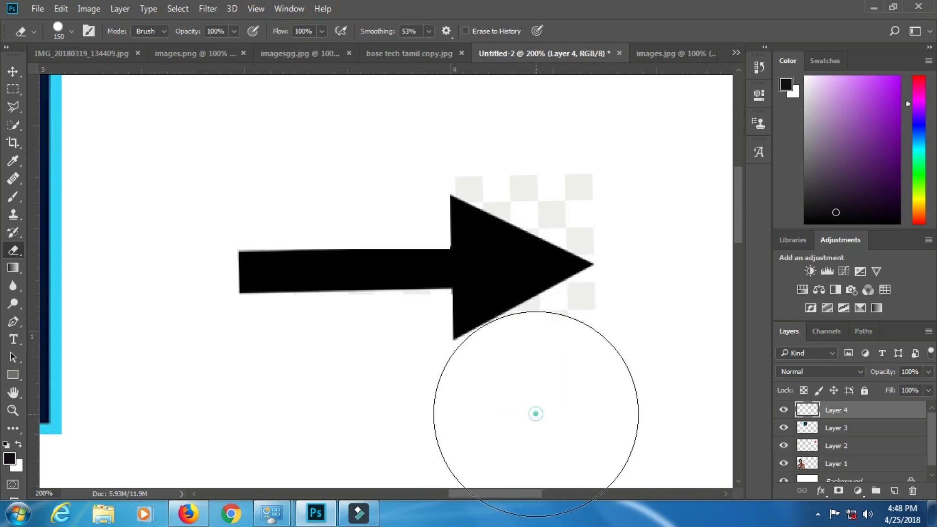
{"action": "left_click", "coordinate": [570, 394]}
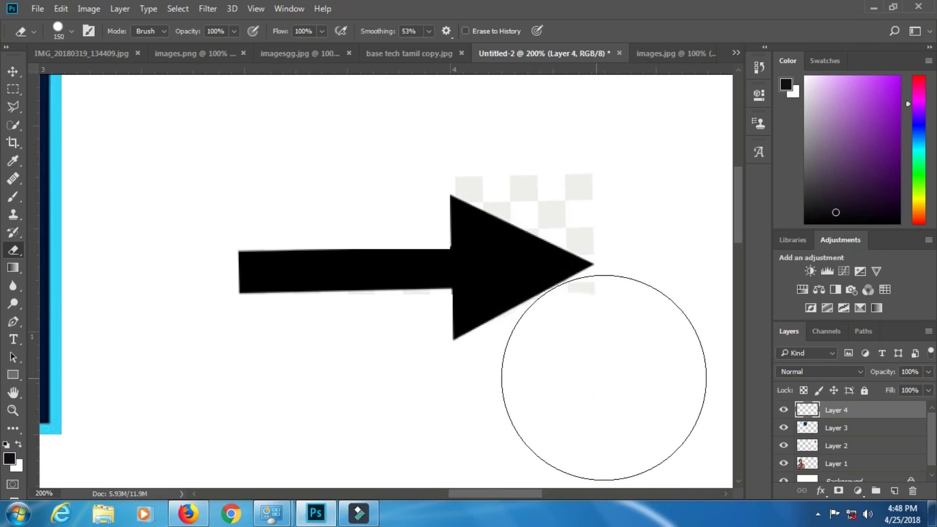
{"action": "left_click", "coordinate": [608, 373]}
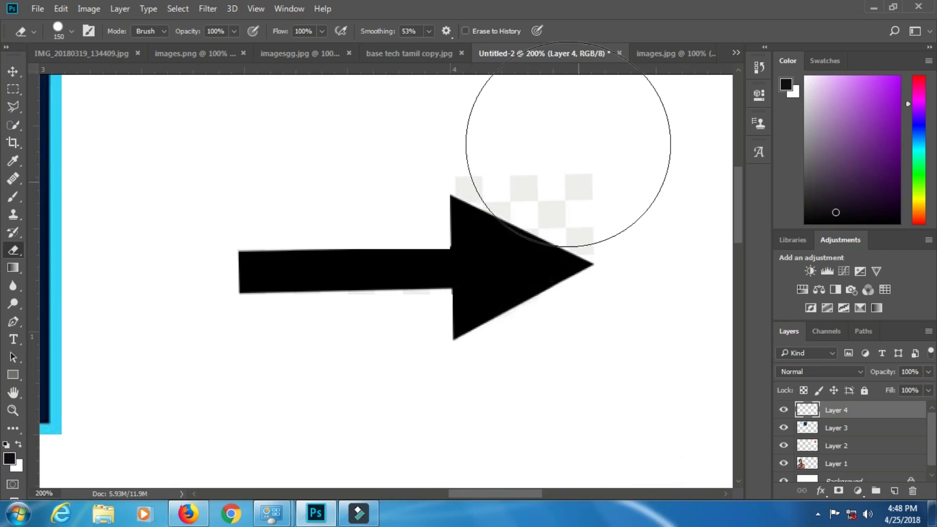
{"action": "left_click", "coordinate": [525, 117]}
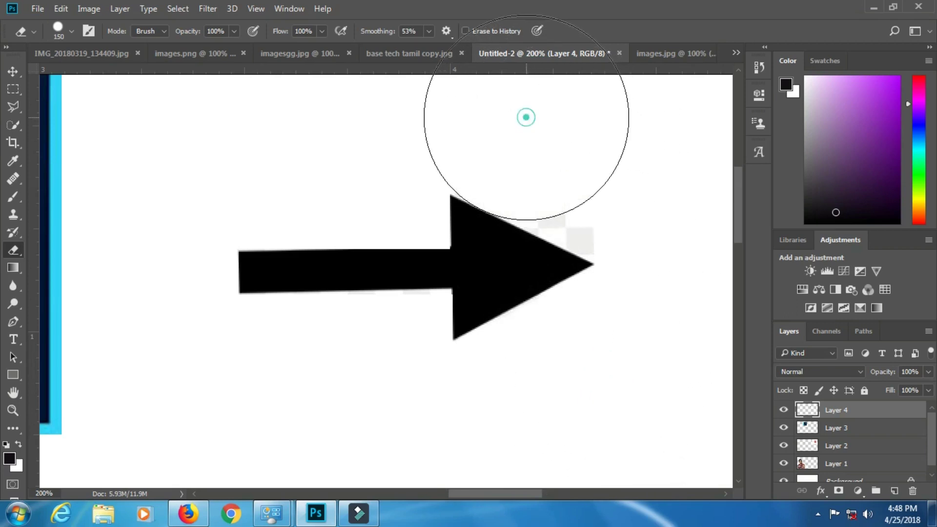
{"action": "left_click", "coordinate": [598, 152]}
{"action": "left_click", "coordinate": [610, 158]}
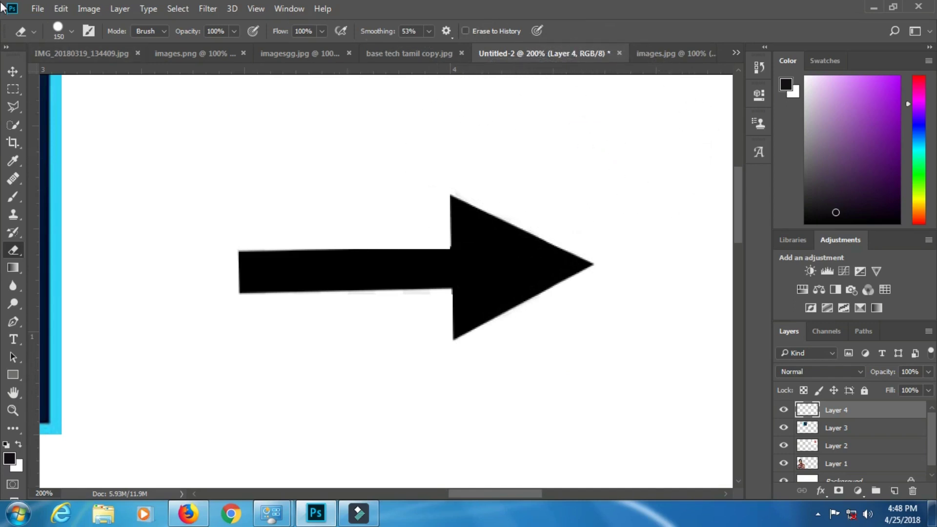
{"action": "left_click", "coordinate": [12, 72]}
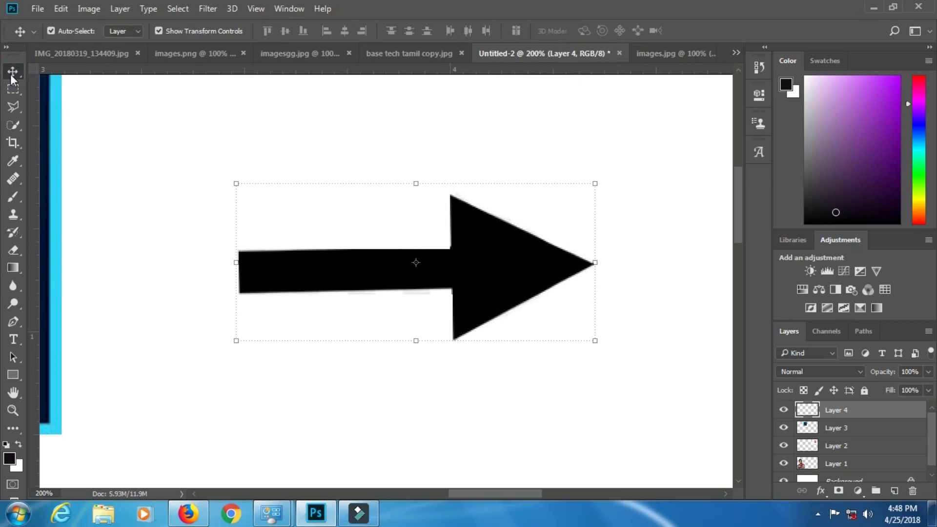
Shift the arrow slightly right and nudge it up, level between the two logos
{"action": "key", "text": "ctrl+minus"}
{"action": "key", "text": "ctrl+minus"}
{"action": "key", "text": "ctrl+minus"}
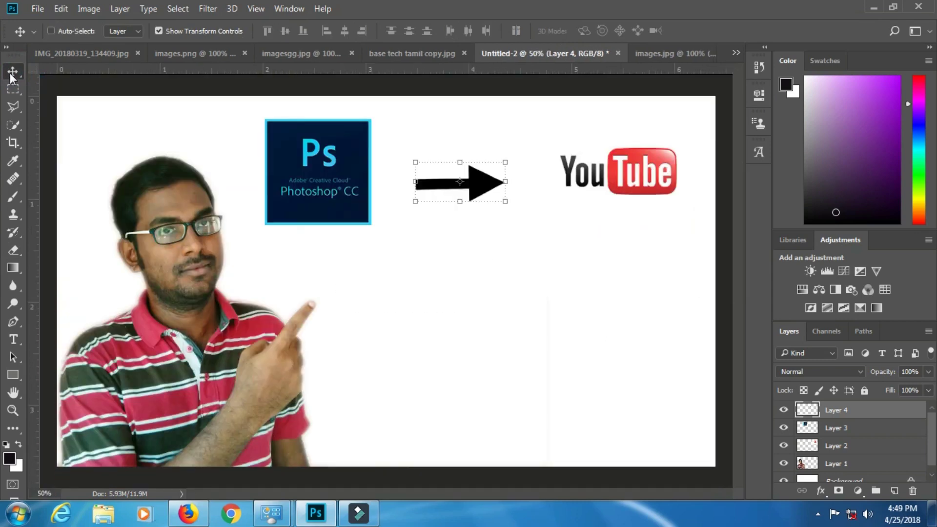
{"action": "key", "text": "ctrl+minus"}
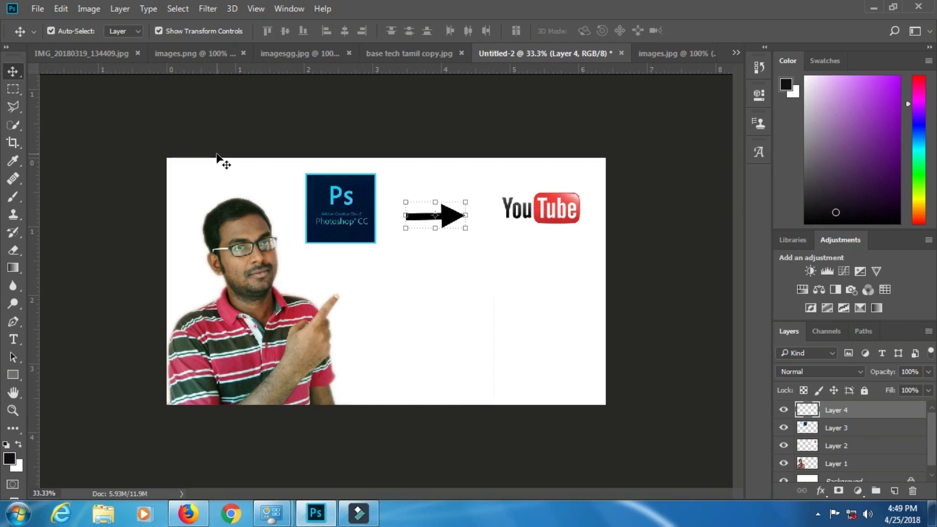
{"action": "key", "text": "ctrl+plus"}
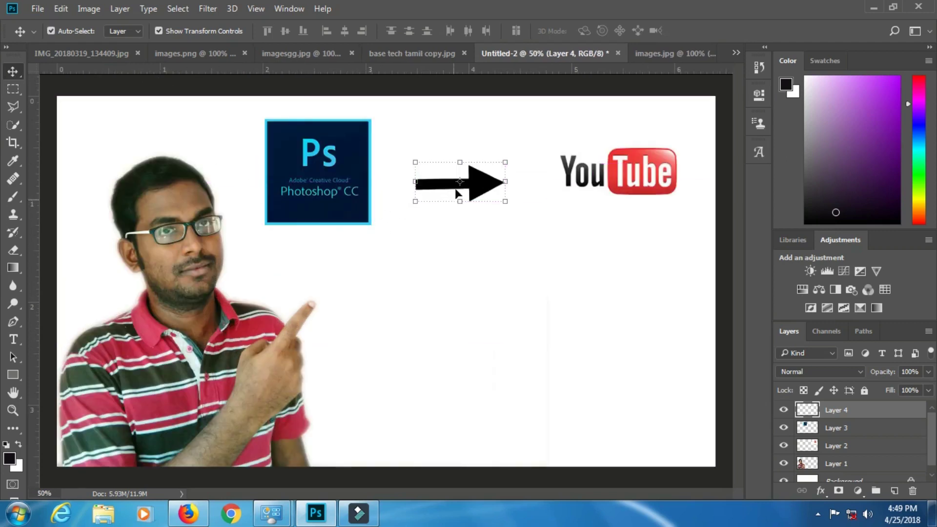
{"action": "left_click_drag", "start_coordinate": [475, 190], "coordinate": [491, 188]}
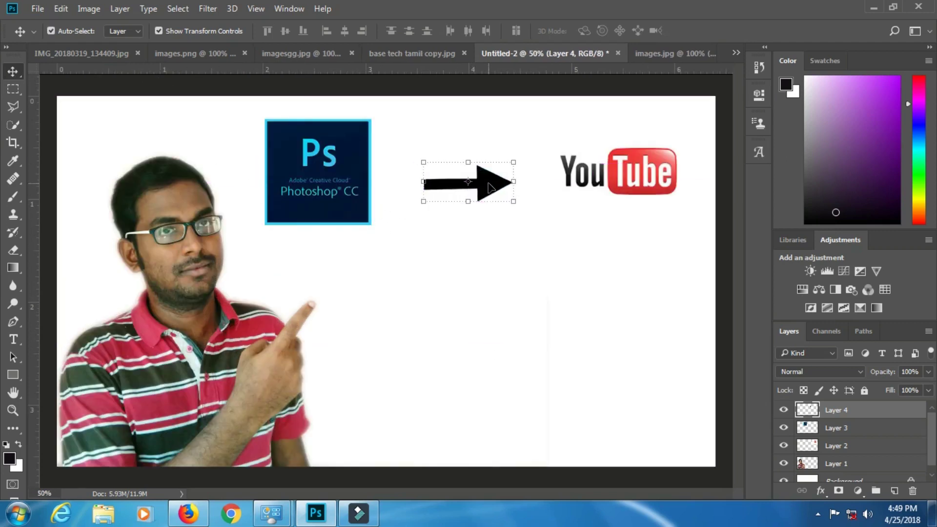
{"action": "key", "text": "Up"}
{"action": "key", "text": "Up"}
{"action": "key", "text": "Up"}
{"action": "key", "text": "Up"}
{"action": "key", "text": "Up"}
{"action": "key", "text": "Up"}
{"action": "key", "text": "Up"}
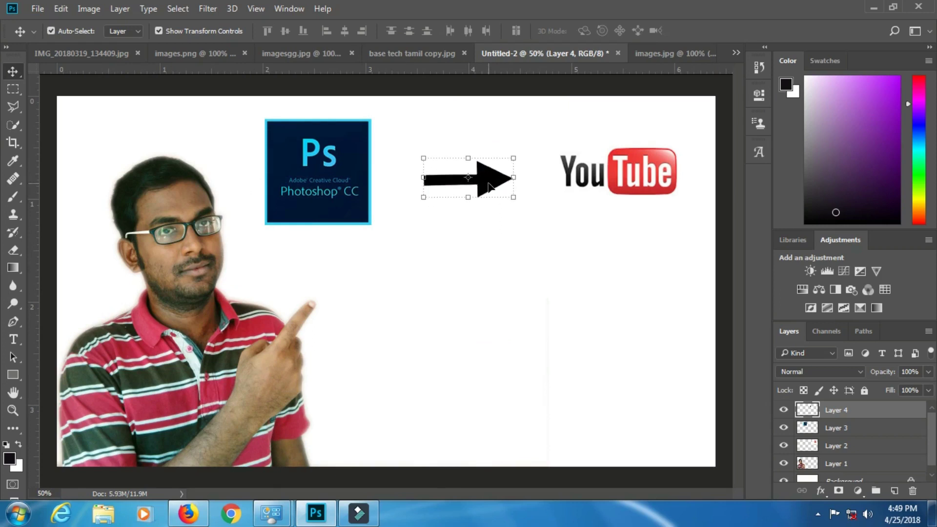
{"action": "left_click", "coordinate": [482, 262]}
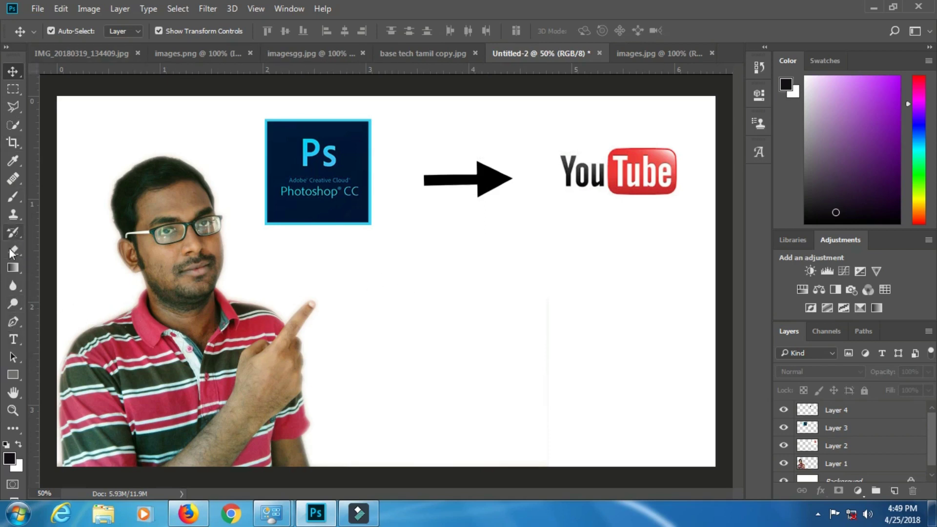
Add a THUMBNAIL text layer in black Mongolian Baiti 30 pt below the arrow
{"action": "left_click", "coordinate": [14, 339]}
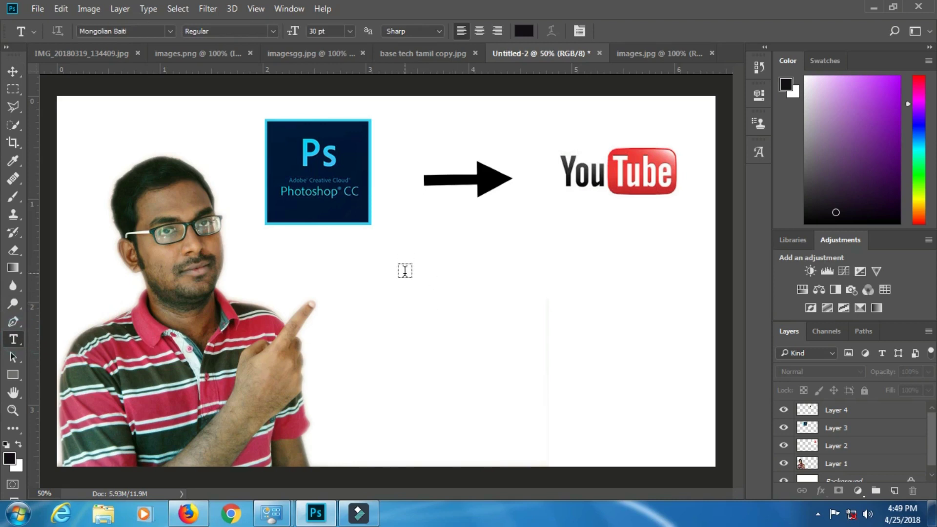
{"action": "left_click", "coordinate": [405, 270]}
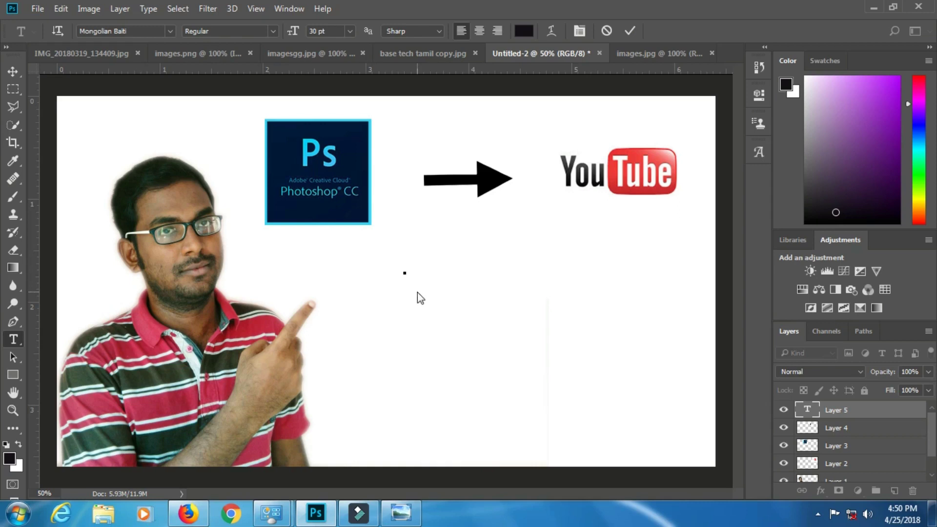
{"action": "type", "text": "T"}
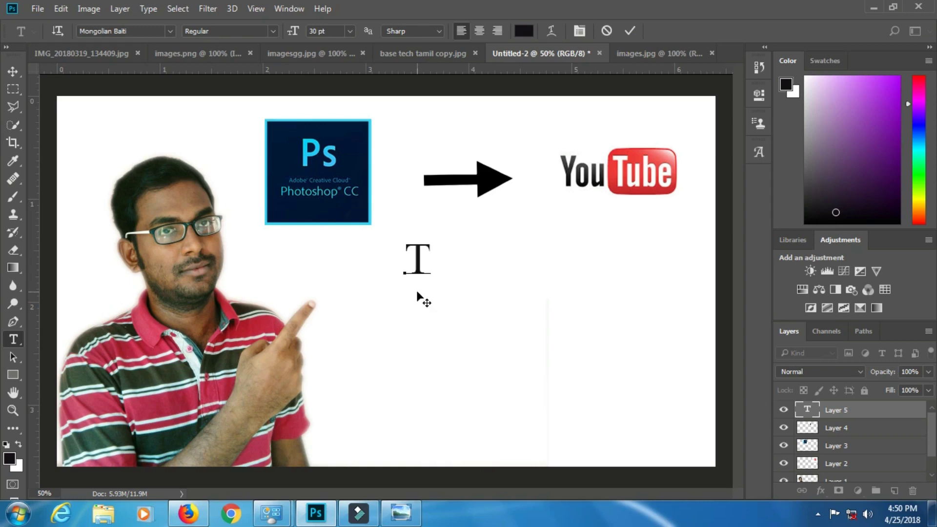
{"action": "type", "text": "UM"}
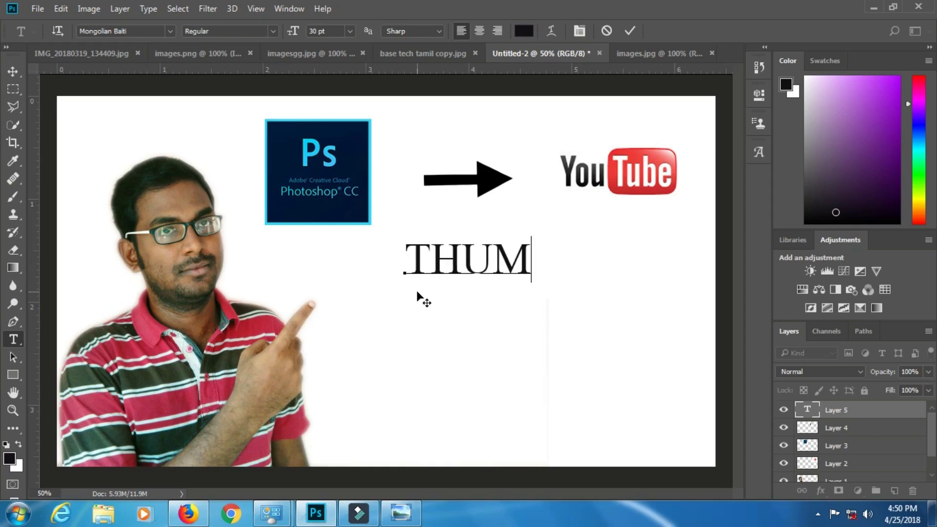
{"action": "type", "text": "BNA"}
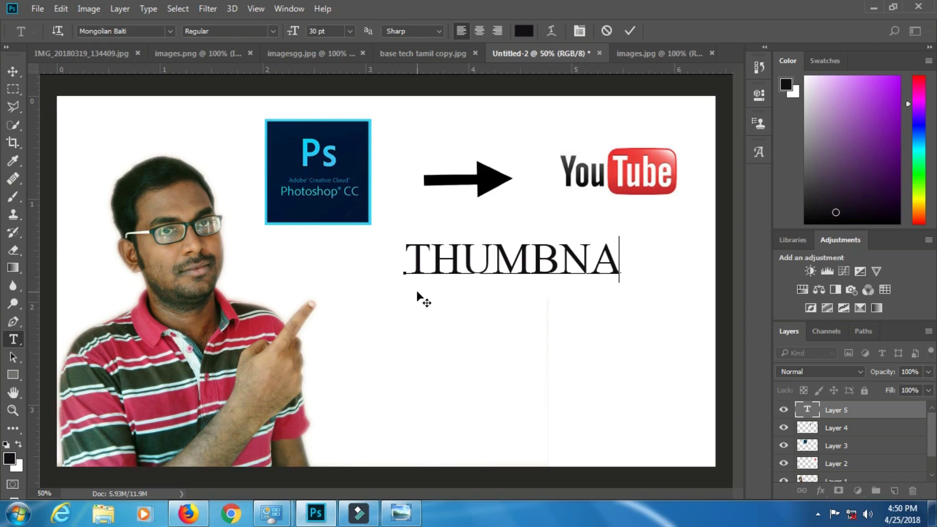
{"action": "type", "text": "IL"}
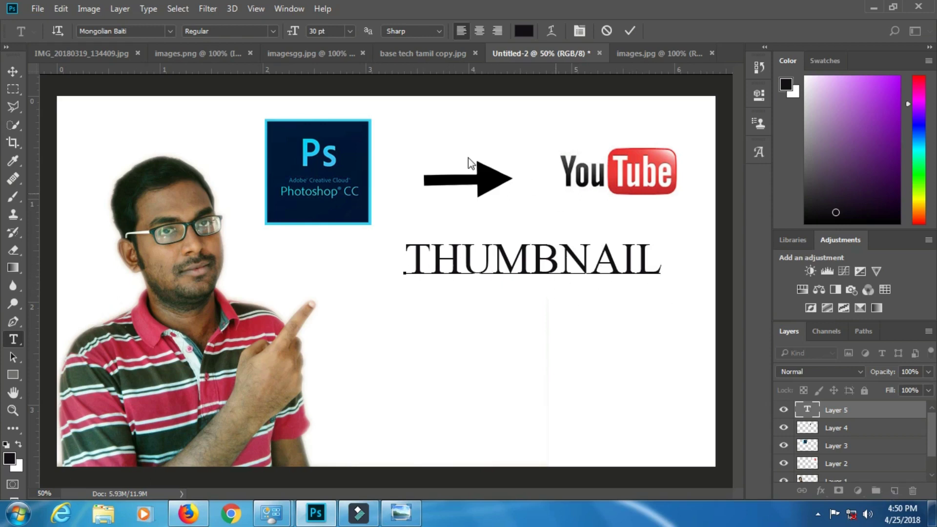
{"action": "left_click", "coordinate": [630, 31]}
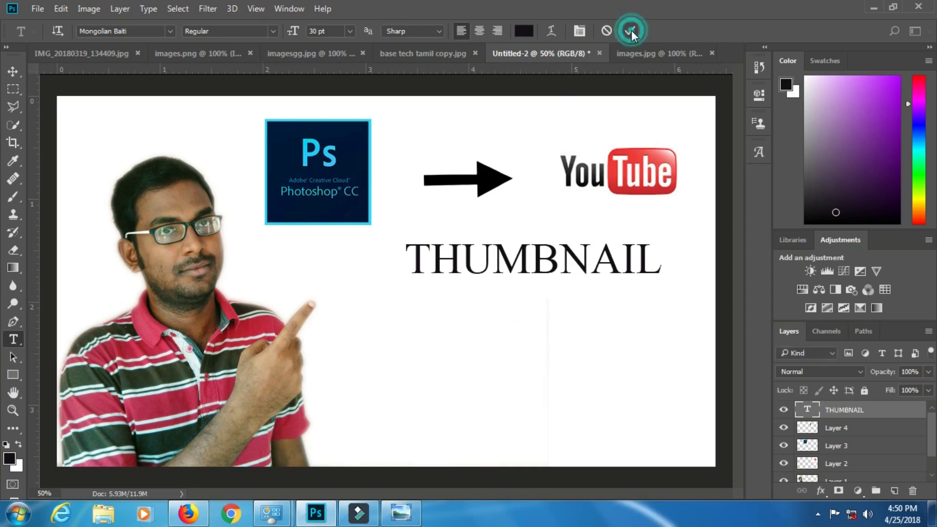
Create a new empty layer above THUMBNAIL and start naming it BACK LAYER
{"action": "left_click", "coordinate": [895, 491]}
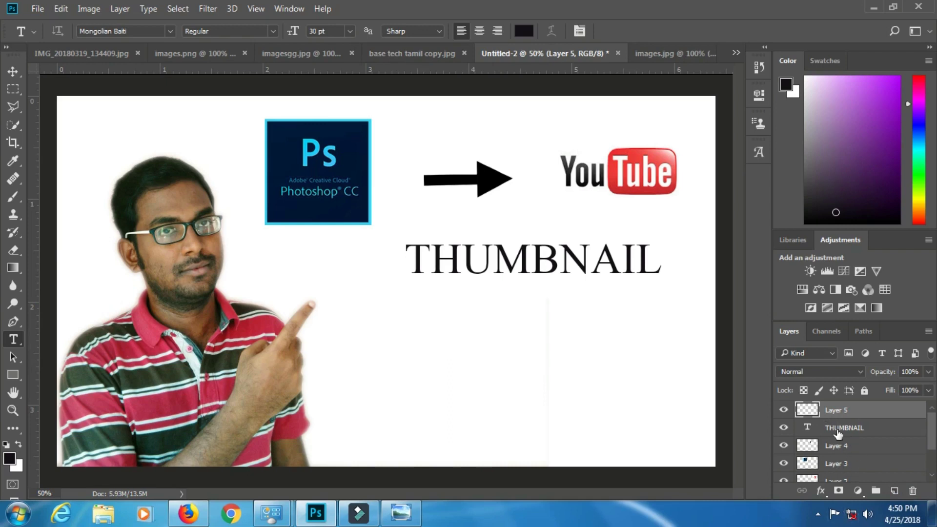
{"action": "double_click", "coordinate": [839, 411]}
{"action": "type", "text": "BACK LAYER"}
Finish naming the layer BACK LAYER and draw a rectangular selection around THUMBNAIL
{"action": "left_click", "coordinate": [887, 415]}
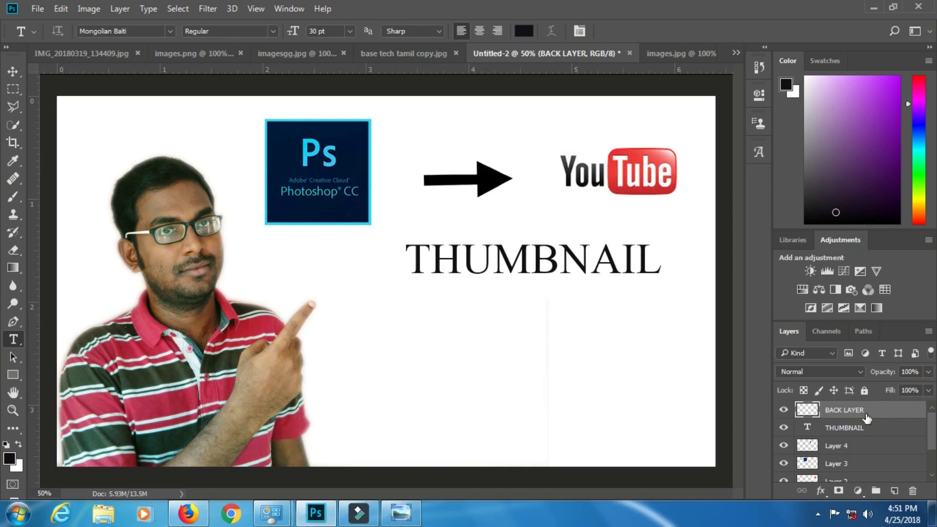
{"action": "left_click", "coordinate": [14, 91]}
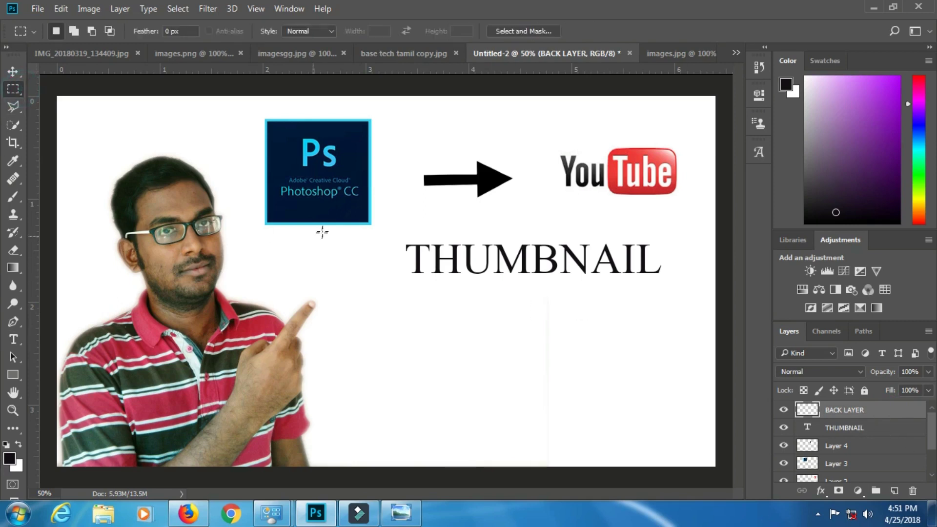
{"action": "left_click_drag", "start_coordinate": [404, 242], "coordinate": [666, 281]}
Pick a bright saturated green as the background colour in the Color Picker
{"action": "left_click", "coordinate": [18, 466]}
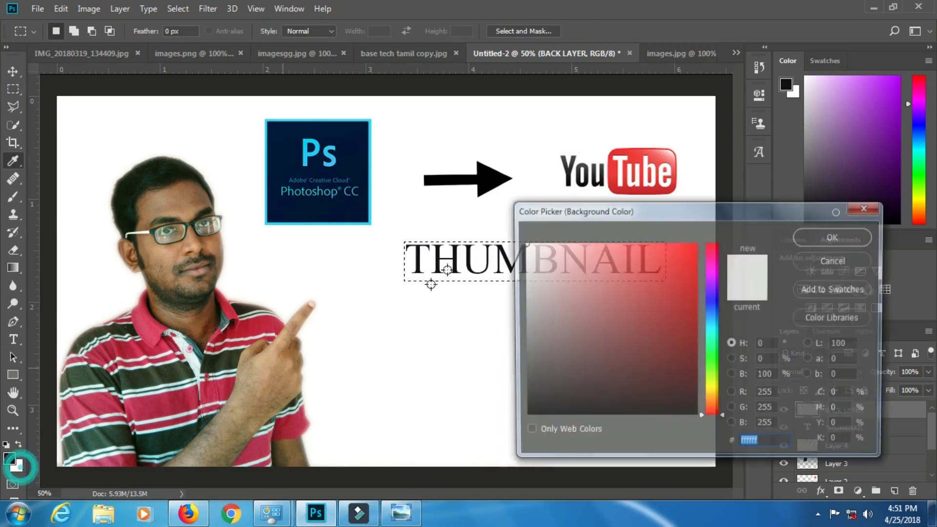
{"action": "left_click", "coordinate": [711, 358]}
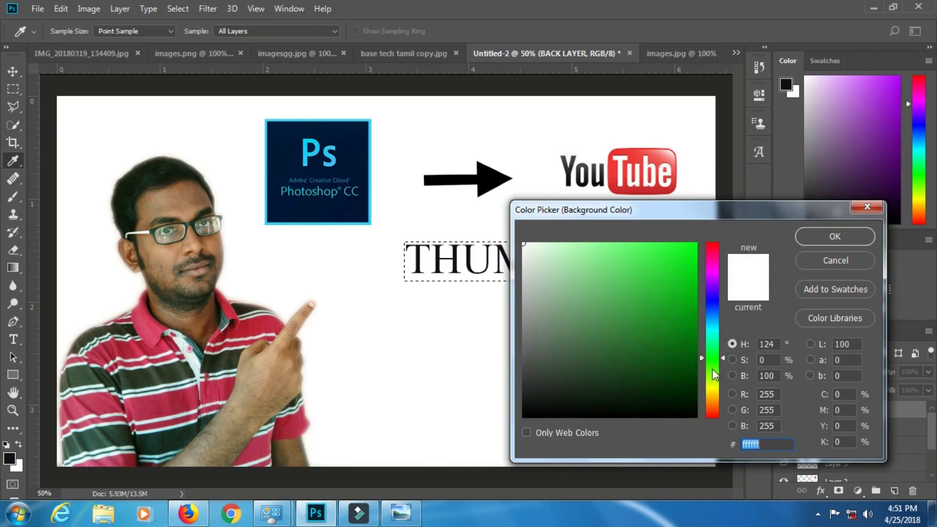
{"action": "left_click", "coordinate": [717, 369]}
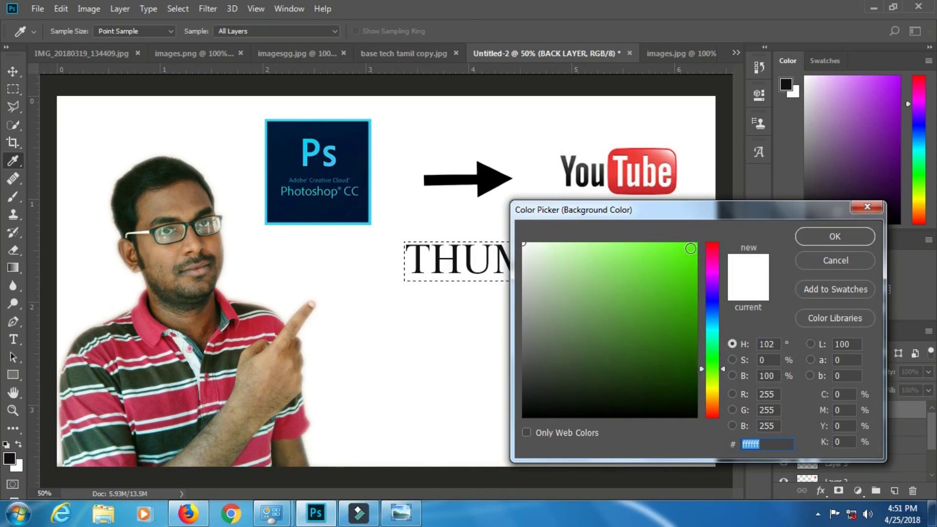
{"action": "left_click", "coordinate": [690, 248]}
{"action": "left_click", "coordinate": [834, 236]}
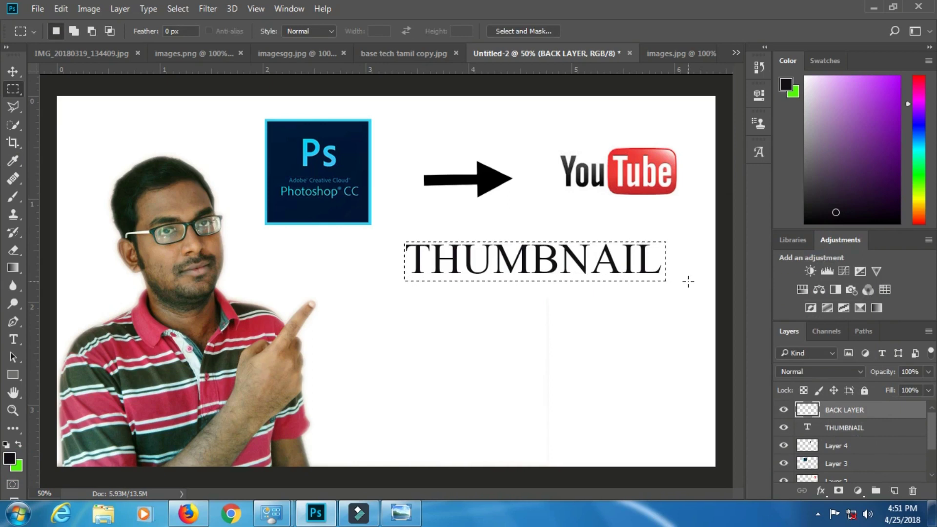
Fill the selection on BACK LAYER with the green background colour, then deselect
{"action": "key", "text": "ctrl+BackSpace"}
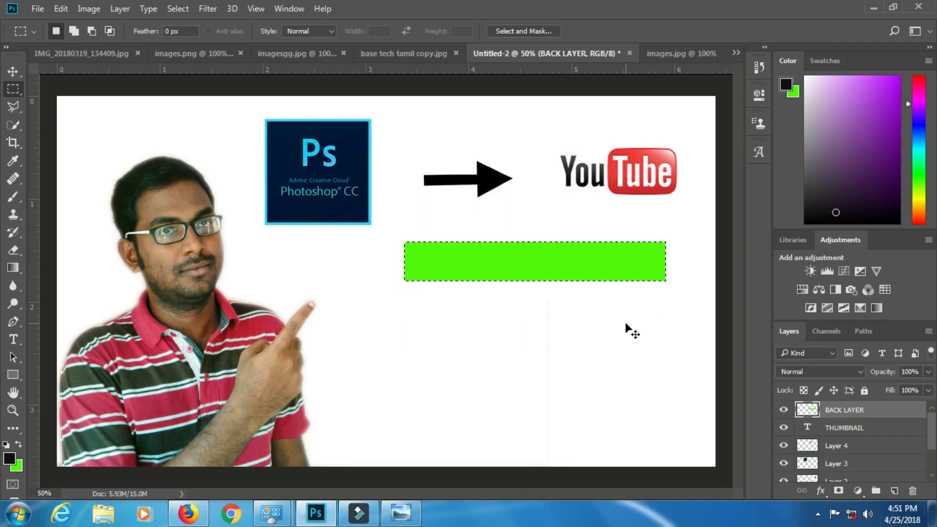
{"action": "key", "text": "ctrl+d"}
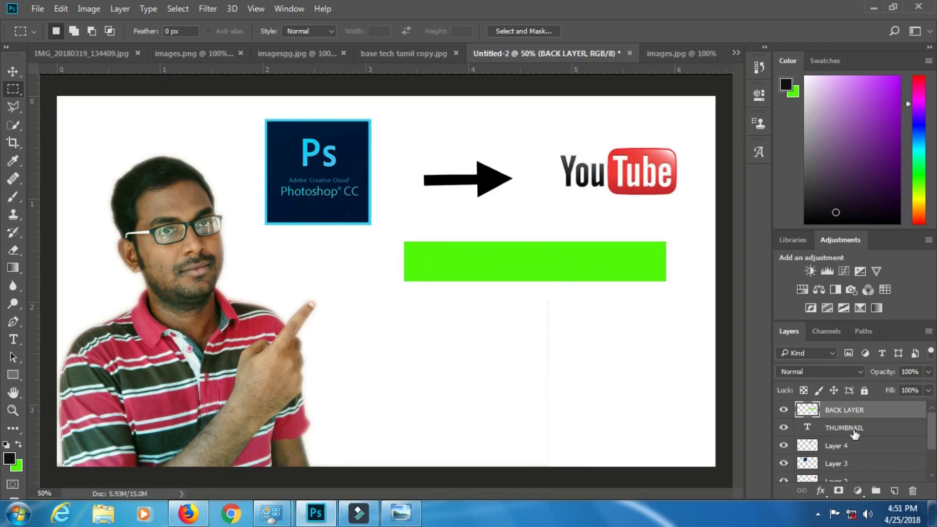
Move the THUMBNAIL layer above BACK LAYER and nudge the text slightly right and down
{"action": "left_click", "coordinate": [853, 429]}
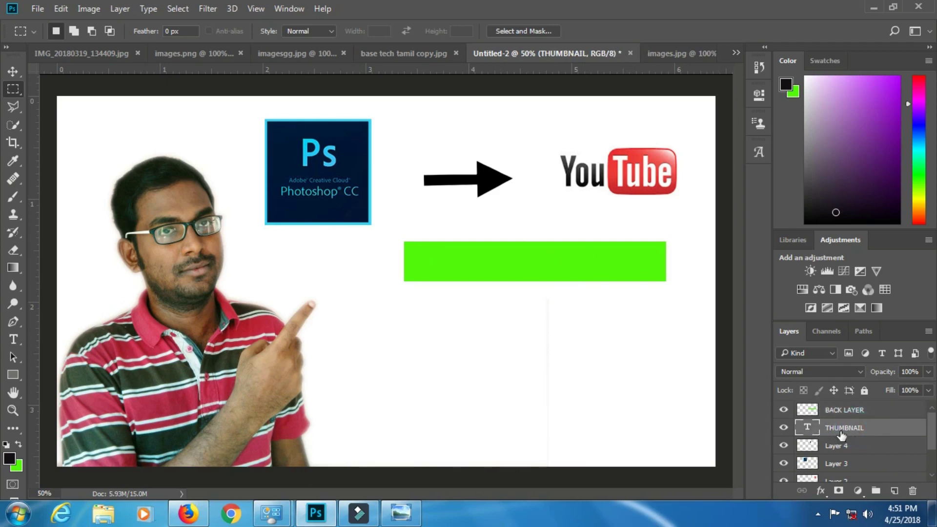
{"action": "left_click_drag", "start_coordinate": [841, 433], "coordinate": [845, 409]}
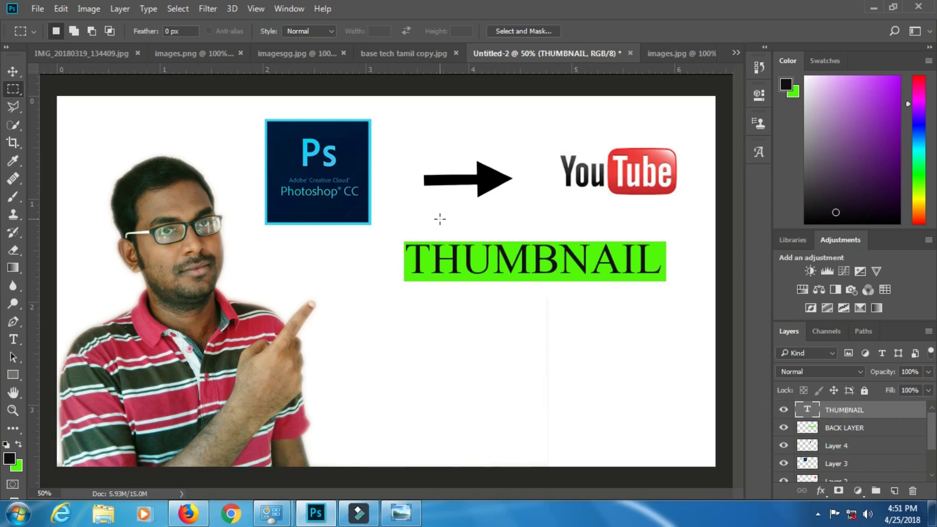
{"action": "left_click", "coordinate": [13, 71]}
{"action": "left_click", "coordinate": [507, 265]}
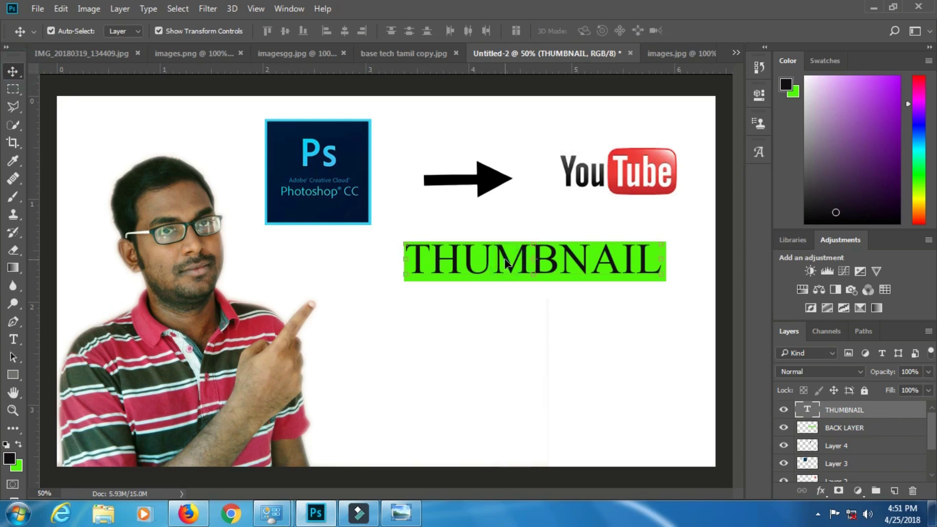
{"action": "left_click_drag", "start_coordinate": [507, 263], "coordinate": [509, 265]}
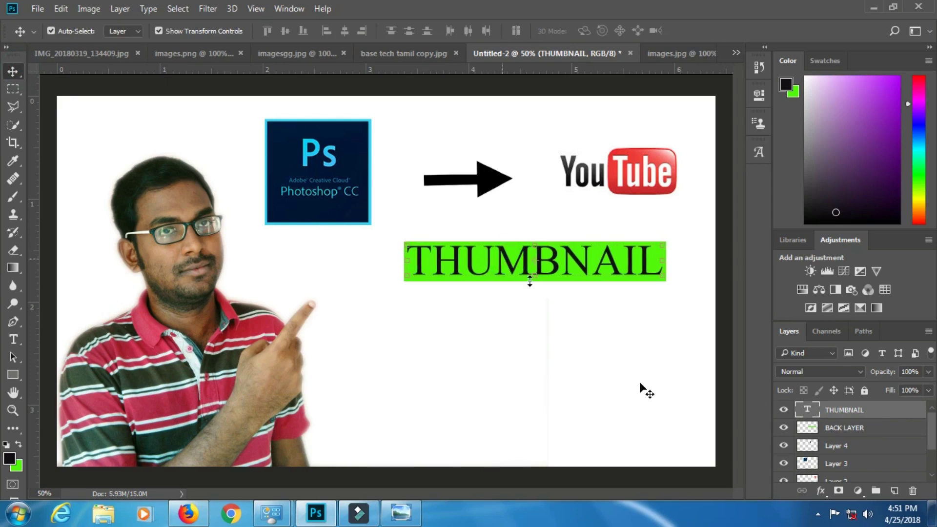
{"action": "left_click", "coordinate": [826, 428]}
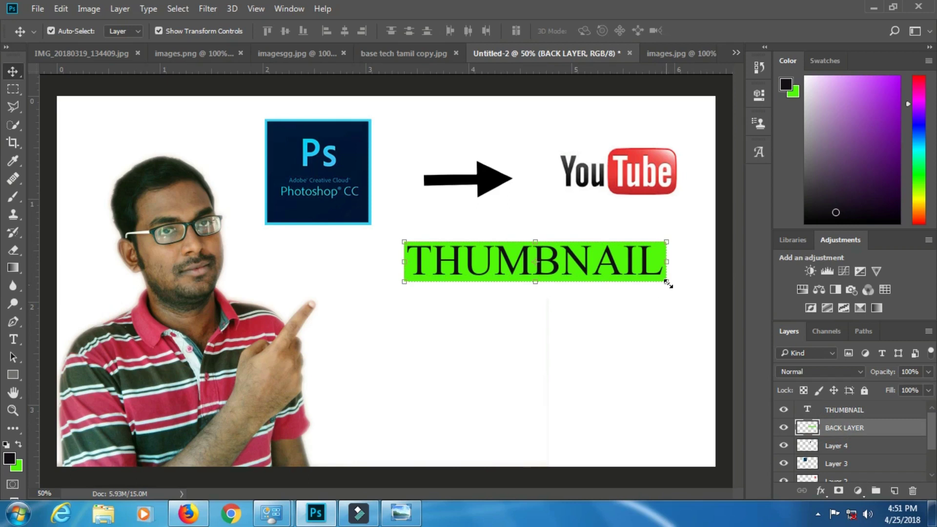
Stretch the green bar slightly wider around the text and apply the transform
{"action": "left_click", "coordinate": [667, 282]}
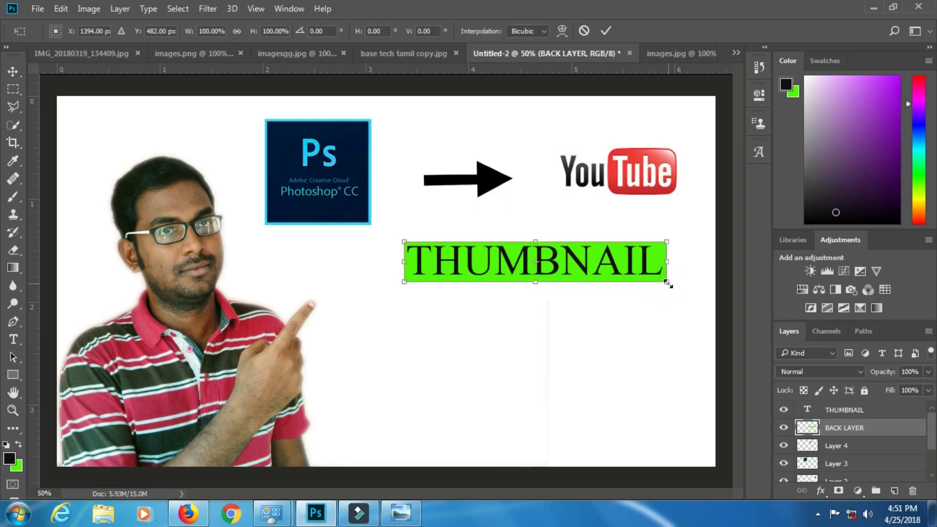
{"action": "left_click_drag", "start_coordinate": [669, 285], "coordinate": [676, 286]}
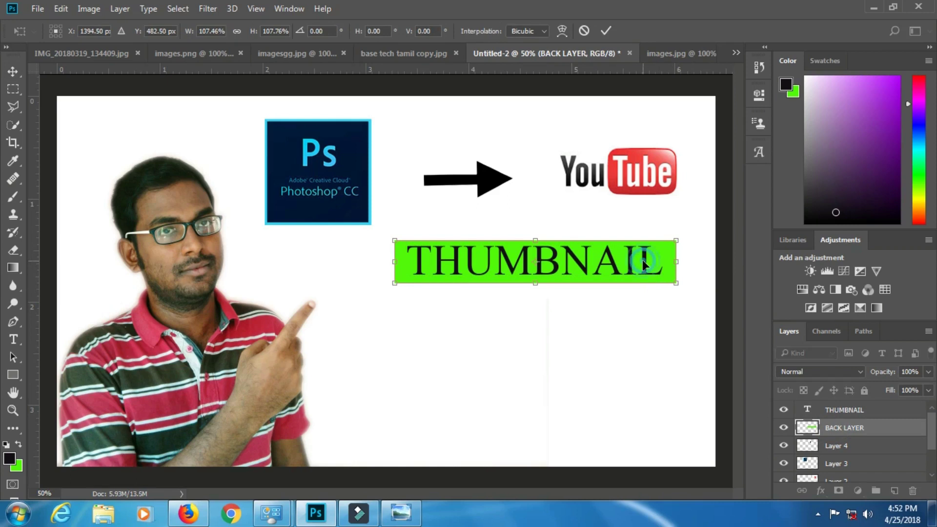
{"action": "left_click", "coordinate": [847, 410]}
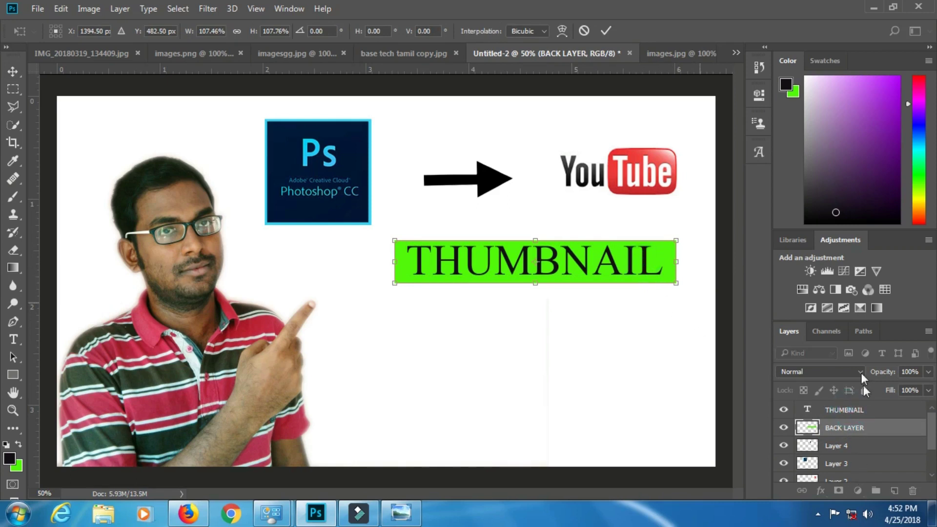
{"action": "left_click", "coordinate": [604, 31]}
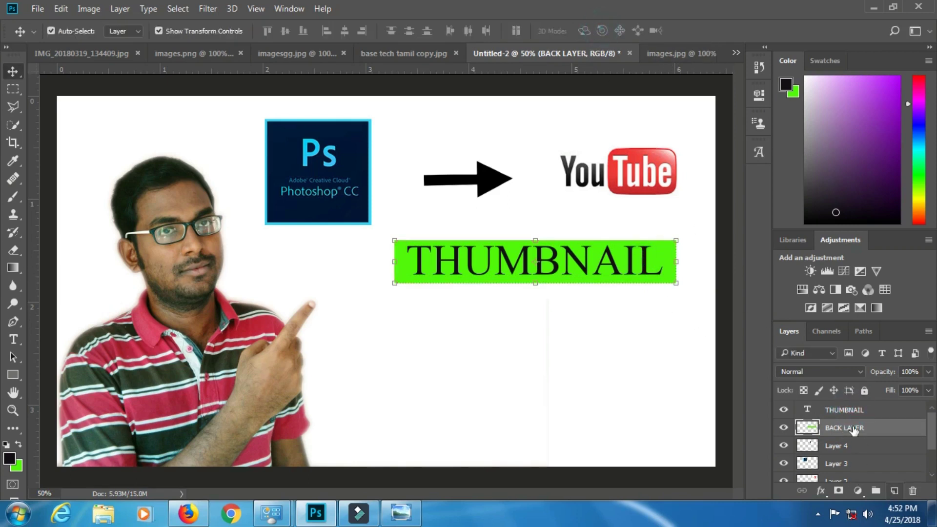
Scale the THUMBNAIL text to about 104.73% across the bar and nudge it right and down
{"action": "left_click", "coordinate": [847, 410]}
{"action": "left_click", "coordinate": [662, 274]}
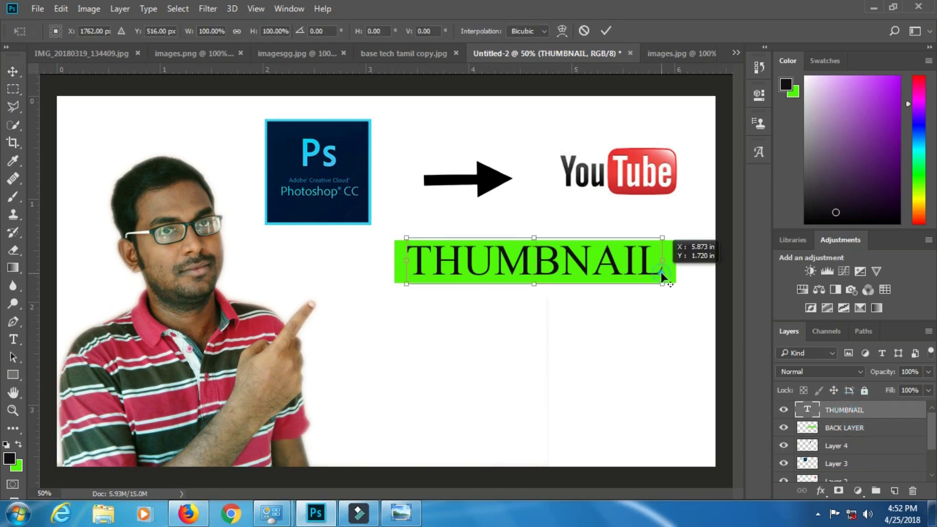
{"action": "left_click_drag", "start_coordinate": [667, 283], "coordinate": [669, 286]}
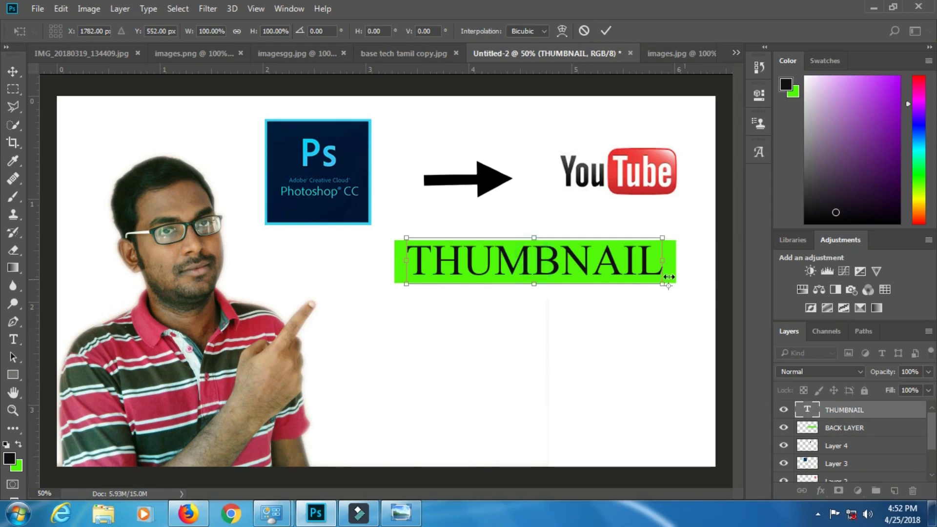
{"action": "left_click_drag", "start_coordinate": [660, 286], "coordinate": [663, 285]}
{"action": "left_click", "coordinate": [606, 31]}
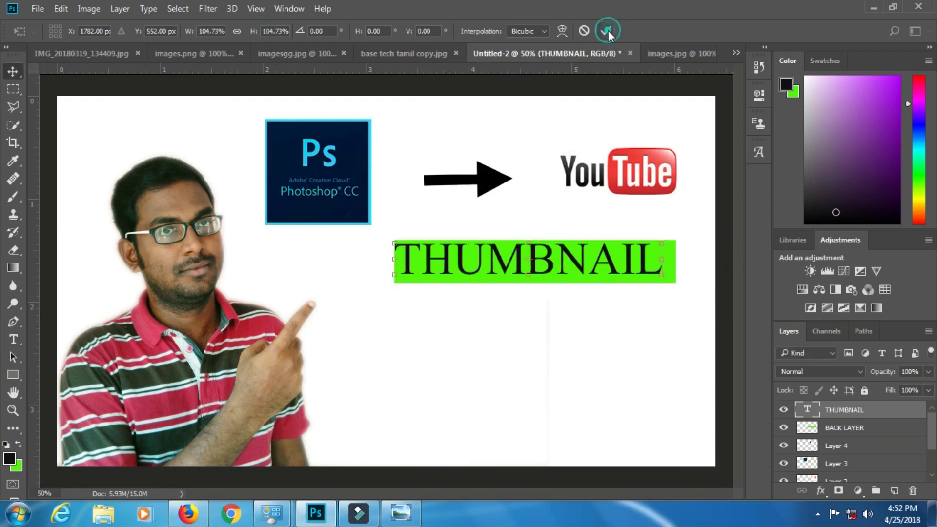
{"action": "key", "text": "Down"}
{"action": "key", "text": "Down"}
{"action": "key", "text": "Down"}
{"action": "key", "text": "Down"}
{"action": "key", "text": "Down"}
{"action": "key", "text": "Down"}
{"action": "key", "text": "Right"}
{"action": "key", "text": "Right"}
{"action": "key", "text": "Right"}
{"action": "key", "text": "Right"}
{"action": "key", "text": "Right"}
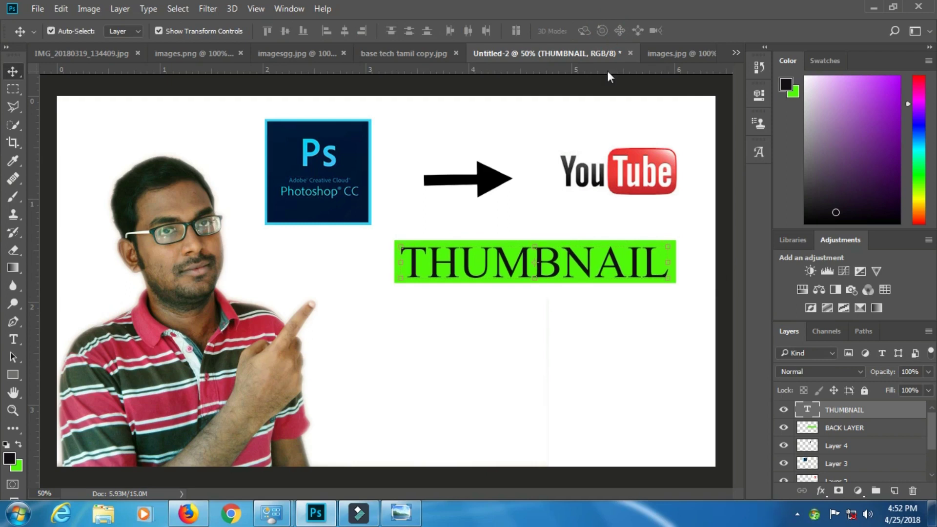
Shift the THUMBNAIL text lower on the canvas and apply the transform
{"action": "key", "text": "shift+Down"}
{"action": "key", "text": "shift+Down"}
{"action": "key", "text": "shift+Down"}
{"action": "key", "text": "shift+Down"}
{"action": "key", "text": "shift+Down"}
{"action": "key", "text": "shift+Down"}
{"action": "key", "text": "shift+Down"}
{"action": "key", "text": "shift+Down"}
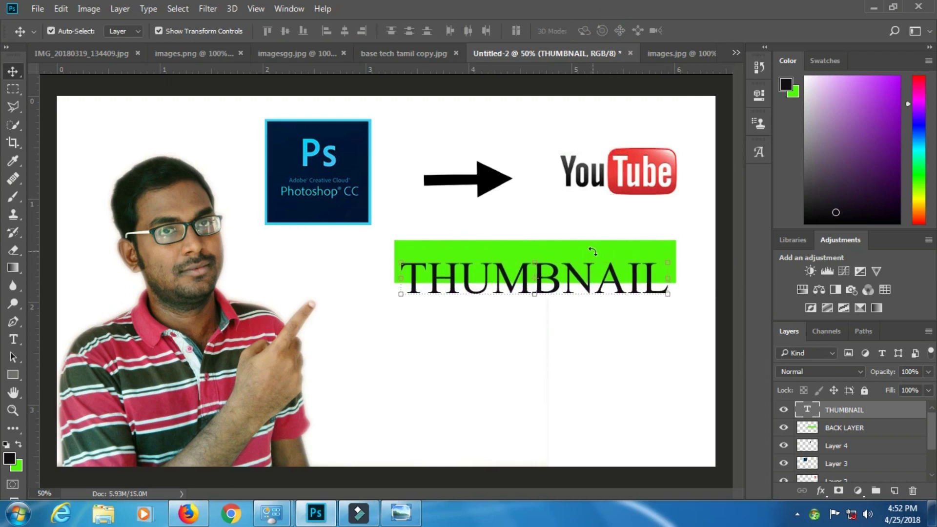
{"action": "key", "text": "shift+Left"}
{"action": "key", "text": "shift+Left"}
{"action": "key", "text": "shift+Left"}
{"action": "key", "text": "shift+Down"}
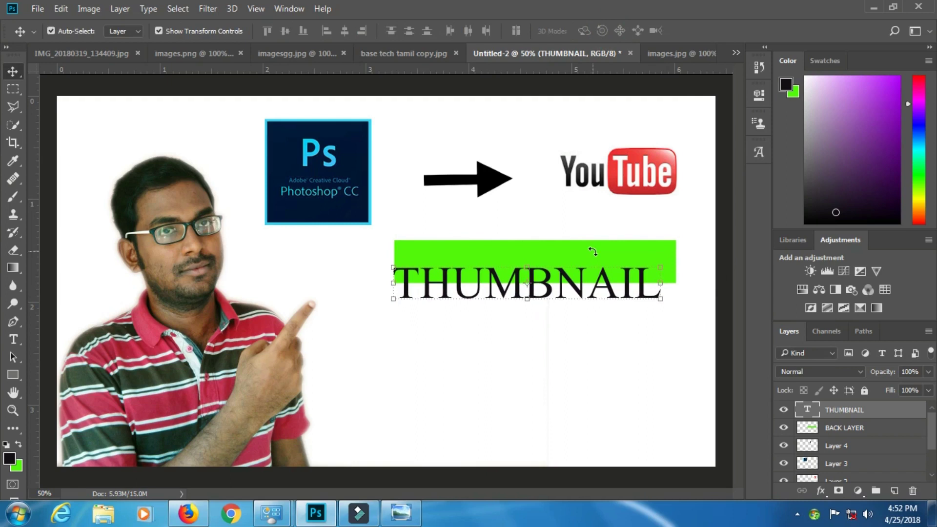
{"action": "key", "text": "ctrl+t"}
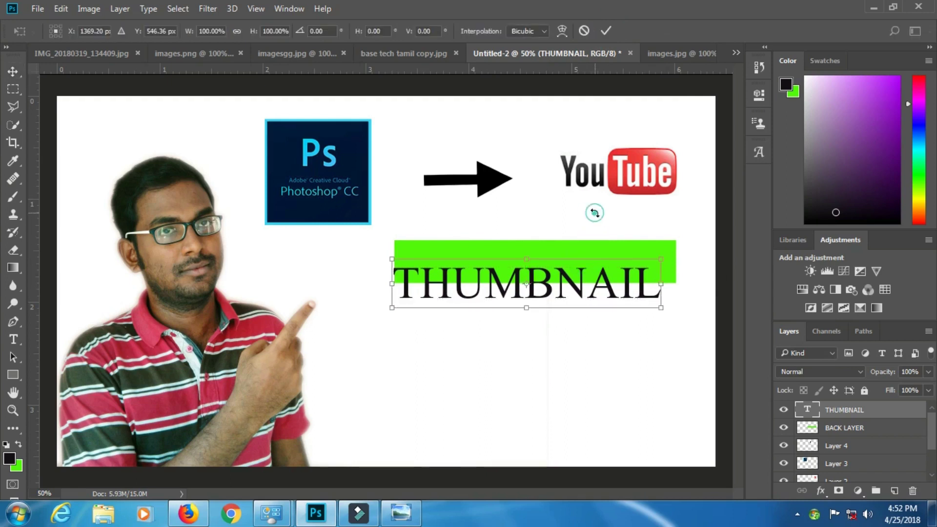
{"action": "key", "text": "Return"}
Move the green bar down and left to line up behind the text, then deselect
{"action": "left_click", "coordinate": [583, 242]}
{"action": "key", "text": "shift+Down"}
{"action": "key", "text": "shift+Down"}
{"action": "key", "text": "shift+Down"}
{"action": "key", "text": "shift+Down"}
{"action": "key", "text": "shift+Down"}
{"action": "key", "text": "shift+Down"}
{"action": "key", "text": "shift+Down"}
{"action": "key", "text": "shift+Down"}
{"action": "key", "text": "shift+Left"}
{"action": "key", "text": "shift+Left"}
{"action": "key", "text": "shift+Left"}
{"action": "key", "text": "shift+Left"}
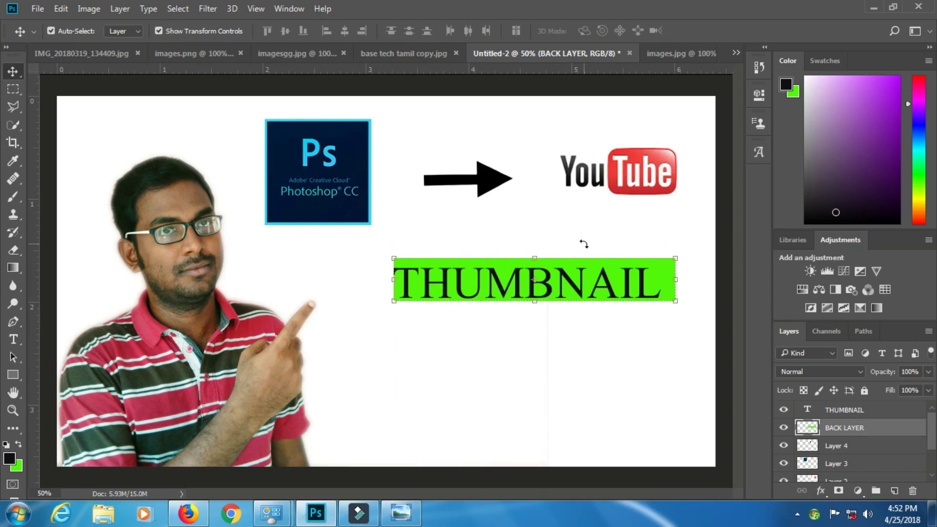
{"action": "key", "text": "shift+Down"}
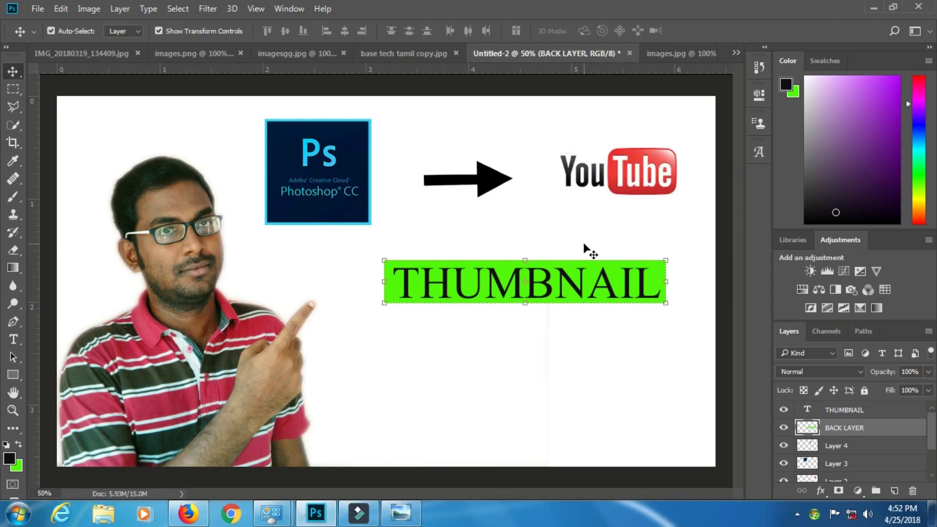
{"action": "key", "text": "Down"}
{"action": "key", "text": "Down"}
{"action": "key", "text": "Right"}
{"action": "key", "text": "Right"}
{"action": "key", "text": "Right"}
{"action": "key", "text": "Right"}
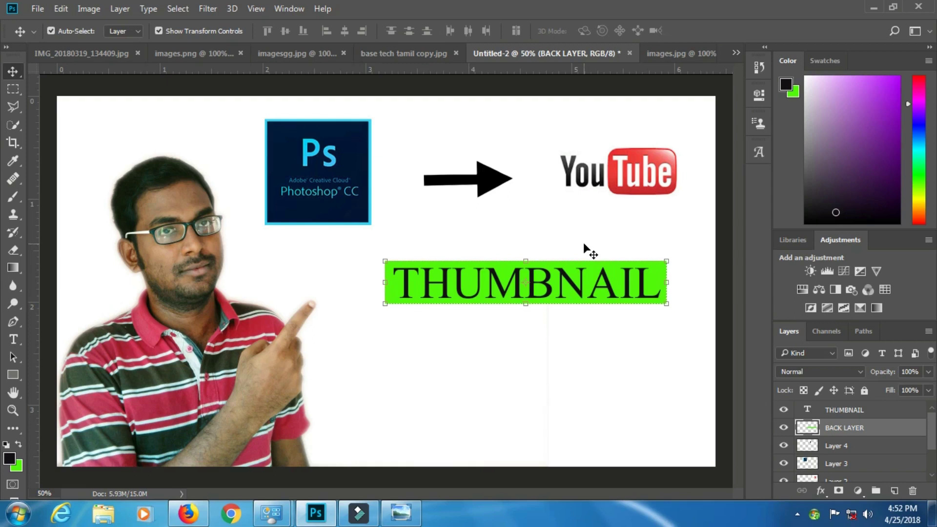
{"action": "left_click", "coordinate": [515, 334]}
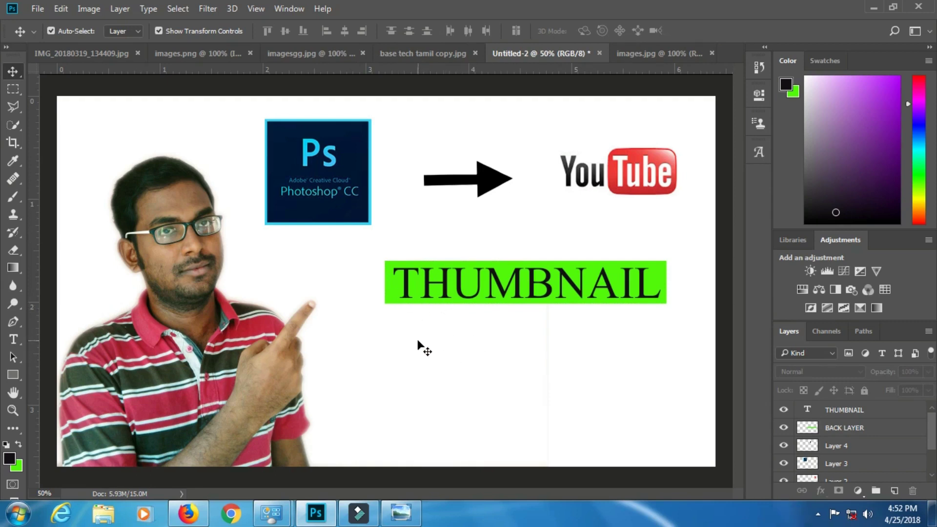
Type TUTORIAL in capitals below the green bar and select it for recolouring
{"action": "key", "text": "t"}
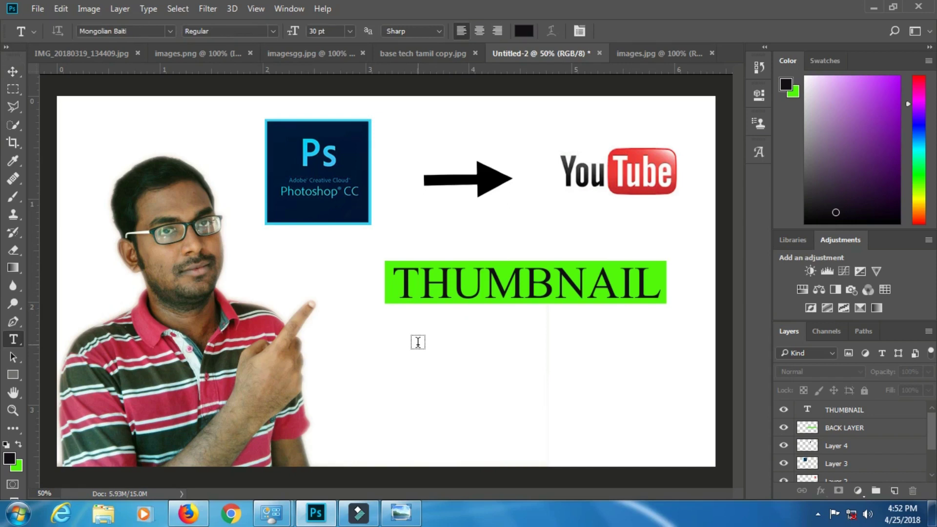
{"action": "left_click", "coordinate": [417, 343]}
{"action": "type", "text": "t"}
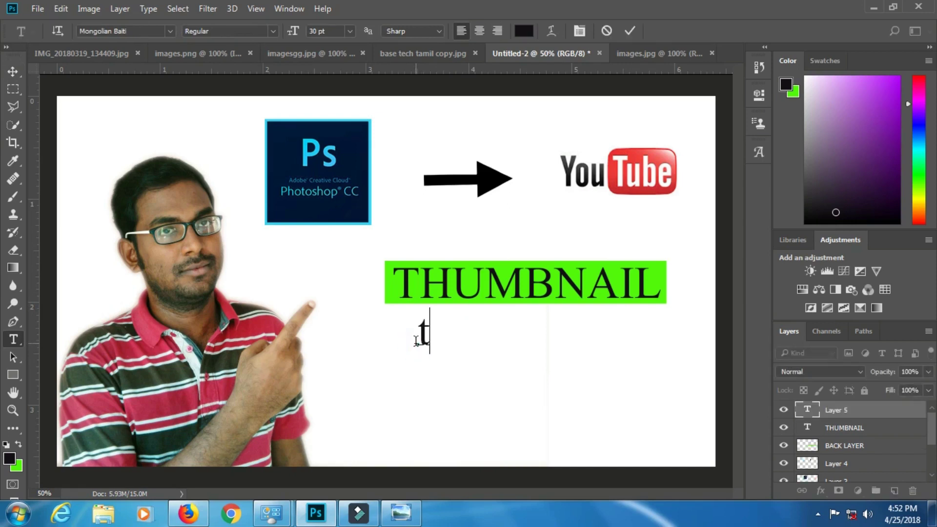
{"action": "type", "text": "utor"}
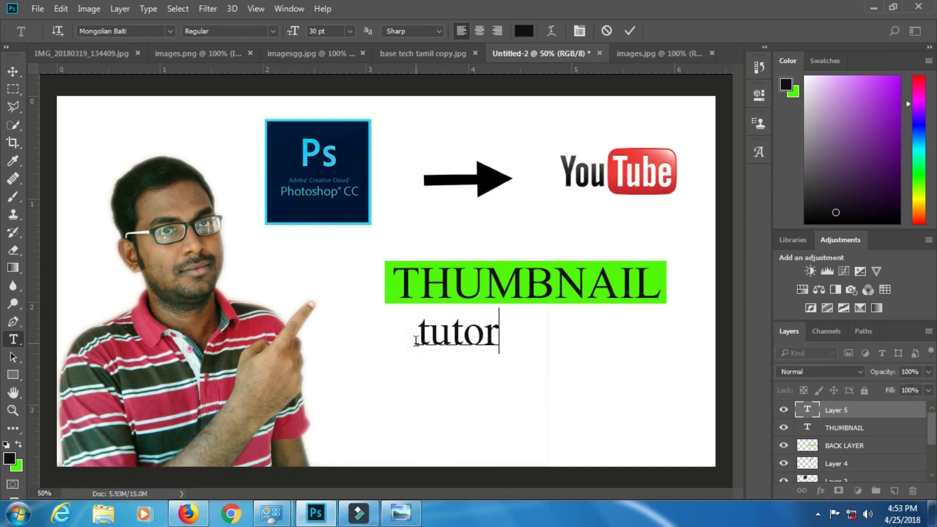
{"action": "type", "text": "ial"}
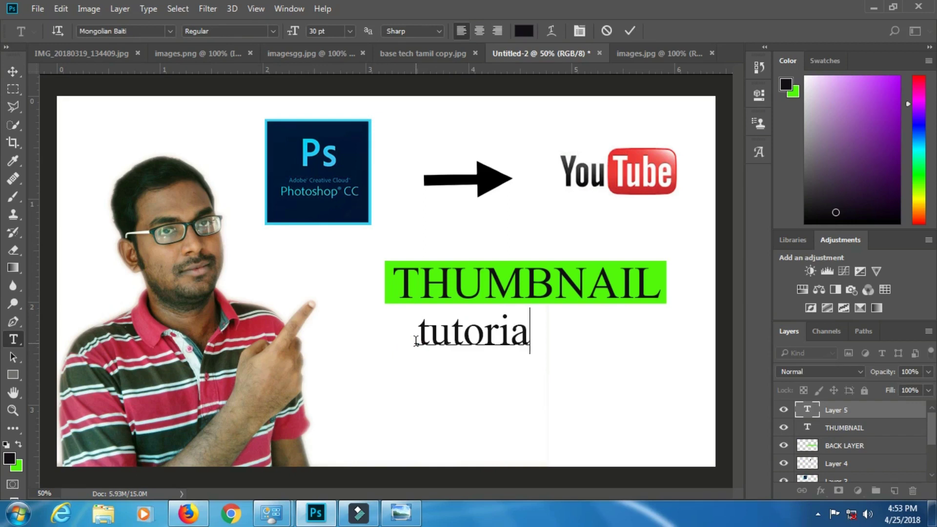
{"action": "key", "text": "BackSpace"}
{"action": "key", "text": "BackSpace"}
{"action": "key", "text": "BackSpace"}
{"action": "key", "text": "BackSpace"}
{"action": "key", "text": "BackSpace"}
{"action": "key", "text": "BackSpace"}
{"action": "key", "text": "BackSpace"}
{"action": "key", "text": "BackSpace"}
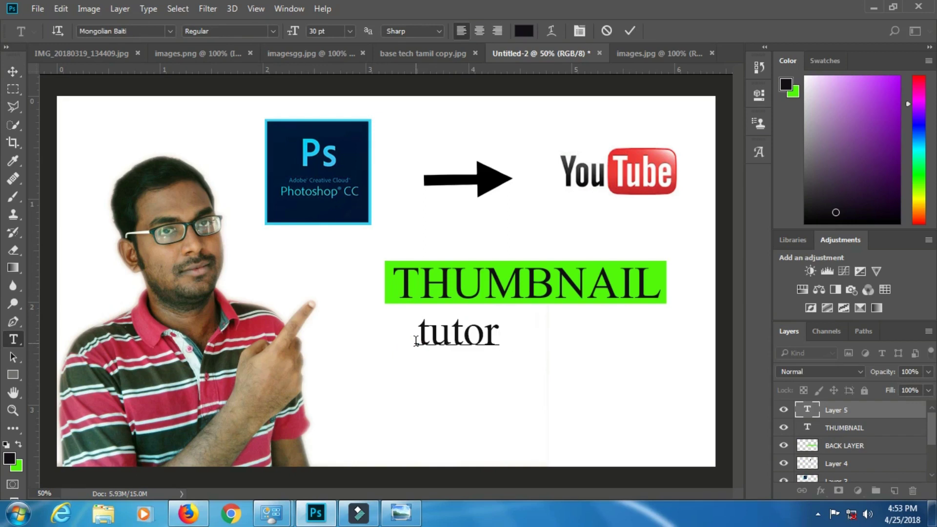
{"action": "type", "text": "T"}
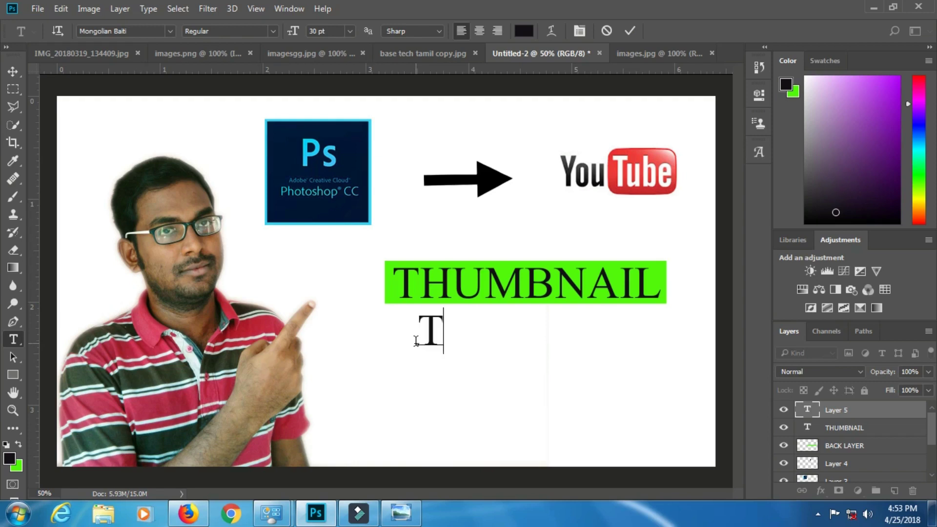
{"action": "type", "text": "UTORIAL"}
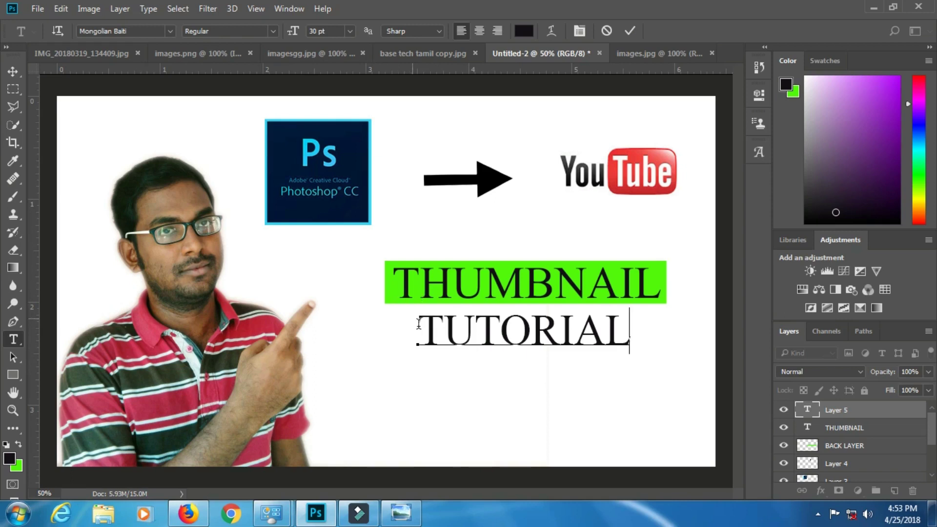
{"action": "double_click", "coordinate": [626, 337]}
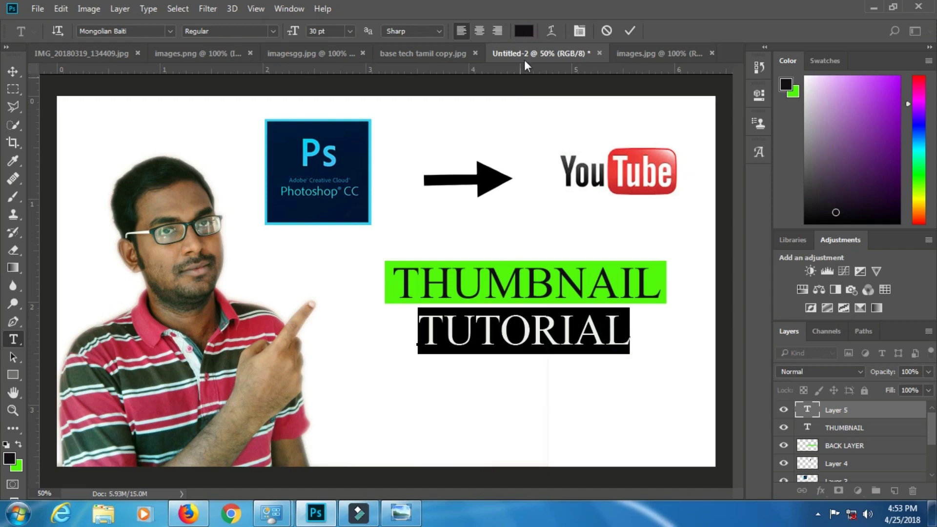
{"action": "left_click", "coordinate": [525, 32]}
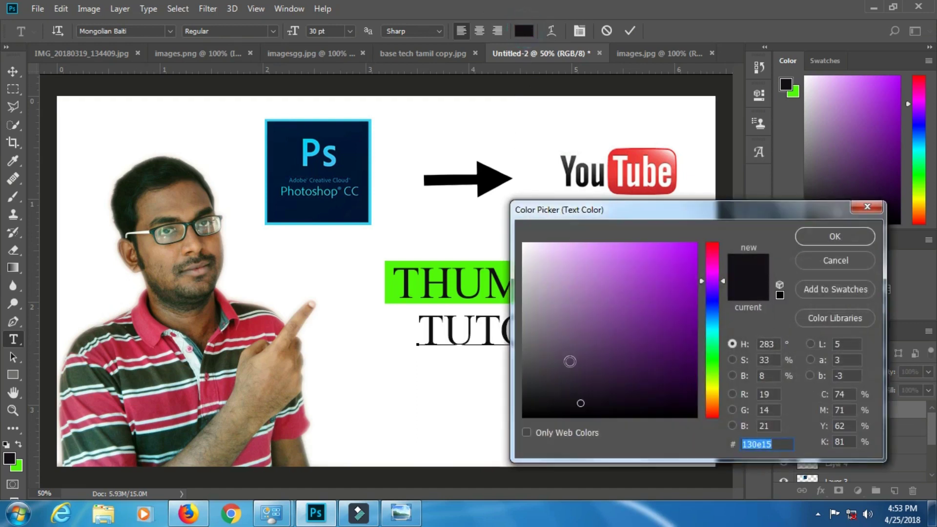
Colour the TUTORIAL text bright green 52f70a sampled from the bar and commit it
{"action": "left_click", "coordinate": [395, 288]}
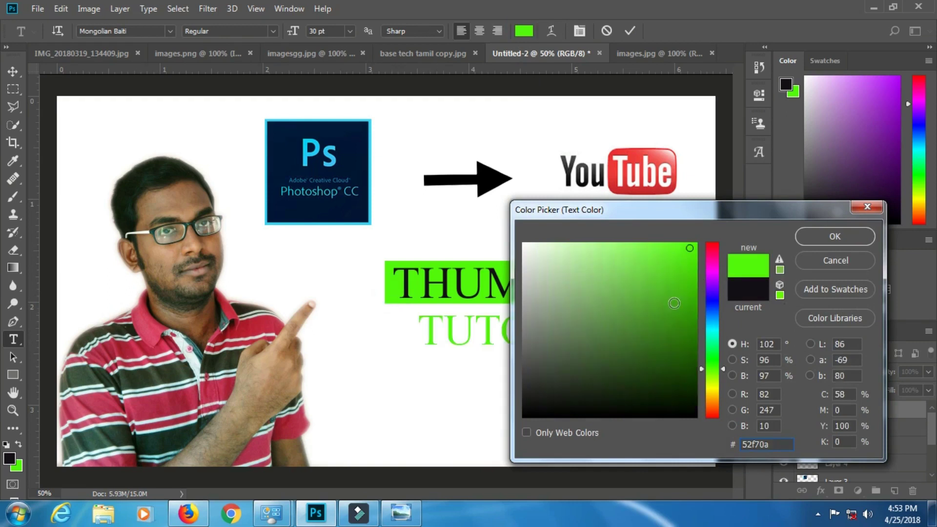
{"action": "left_click", "coordinate": [817, 234]}
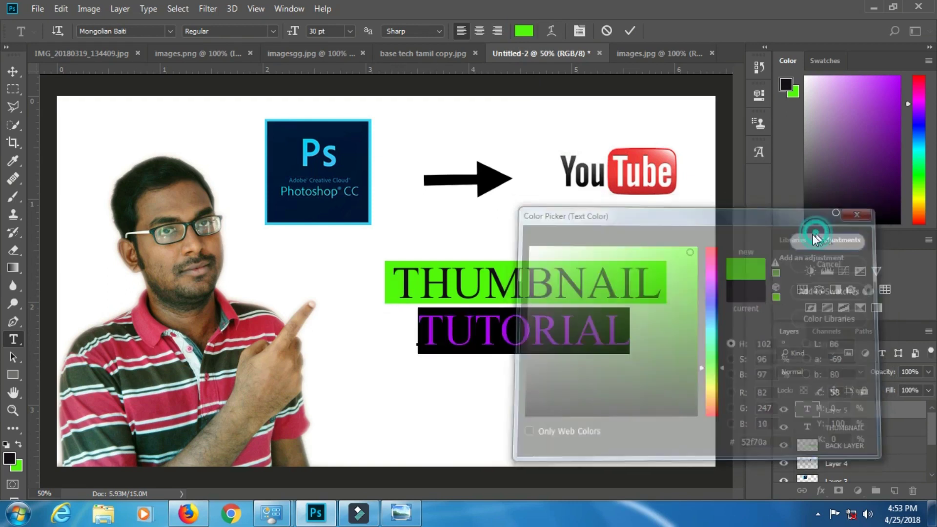
{"action": "left_click", "coordinate": [630, 31]}
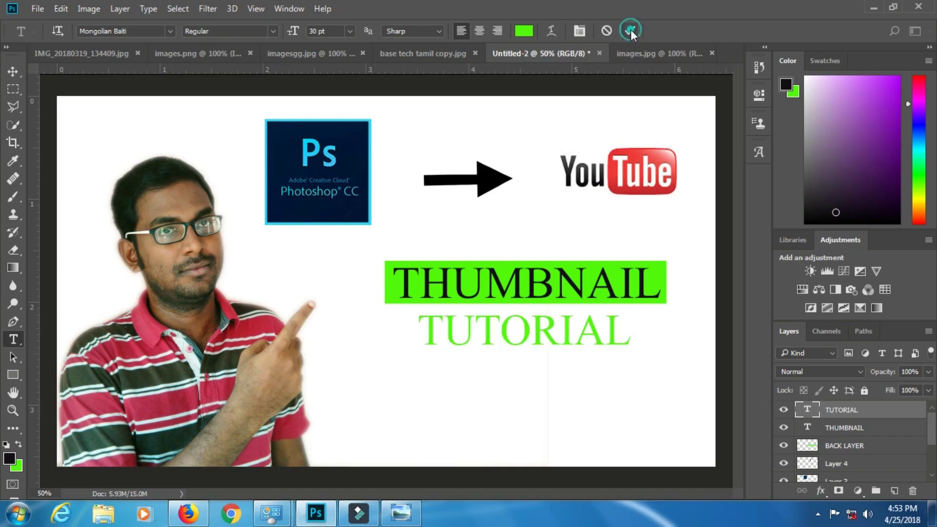
Fill a rectangle around TUTORIAL with black on a new layer and move the TUTORIAL text above it
{"action": "left_click", "coordinate": [894, 491]}
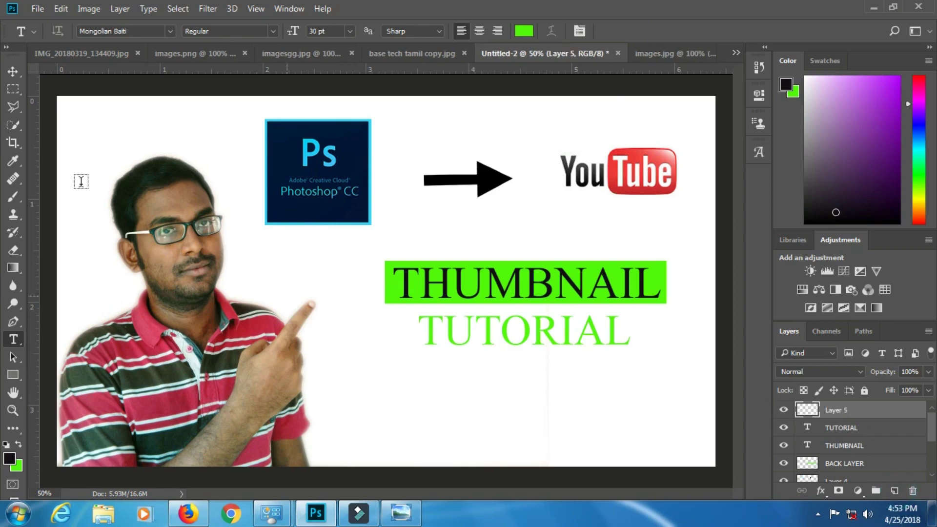
{"action": "left_click", "coordinate": [12, 89]}
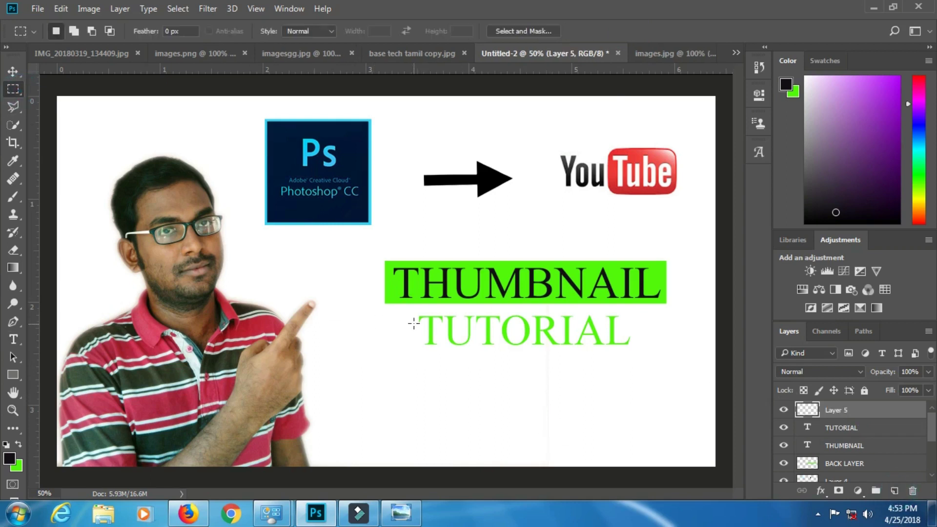
{"action": "left_click_drag", "start_coordinate": [415, 312], "coordinate": [635, 355]}
{"action": "left_click", "coordinate": [16, 466]}
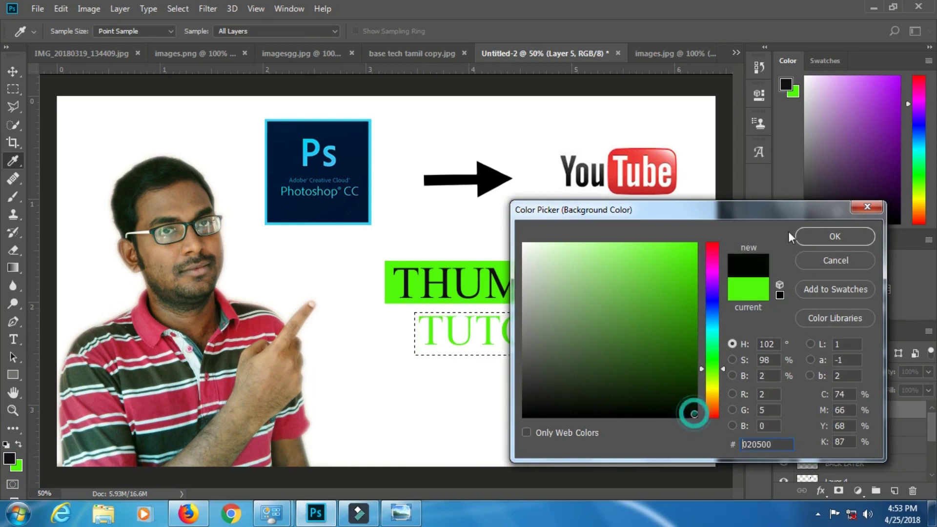
{"action": "left_click", "coordinate": [804, 236]}
{"action": "mouse_move", "coordinate": [267, 520]}
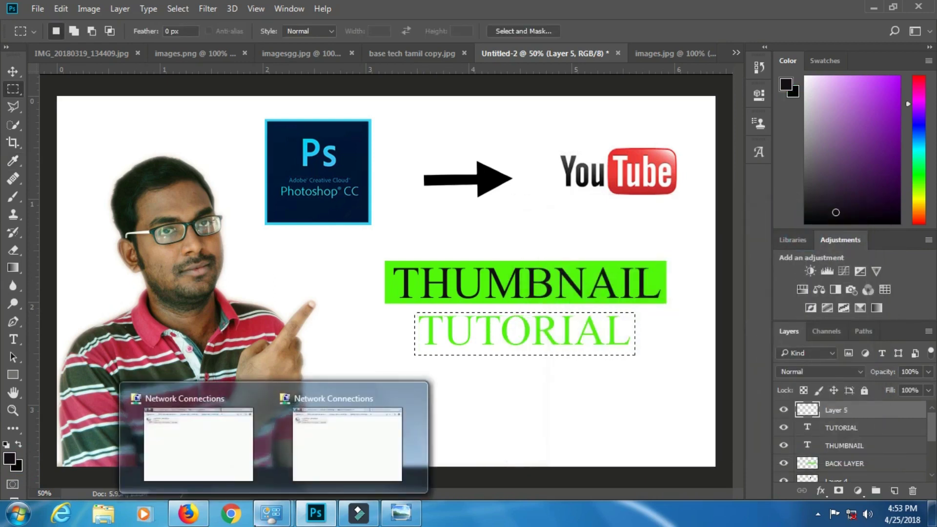
{"action": "key", "text": "alt+BackSpace"}
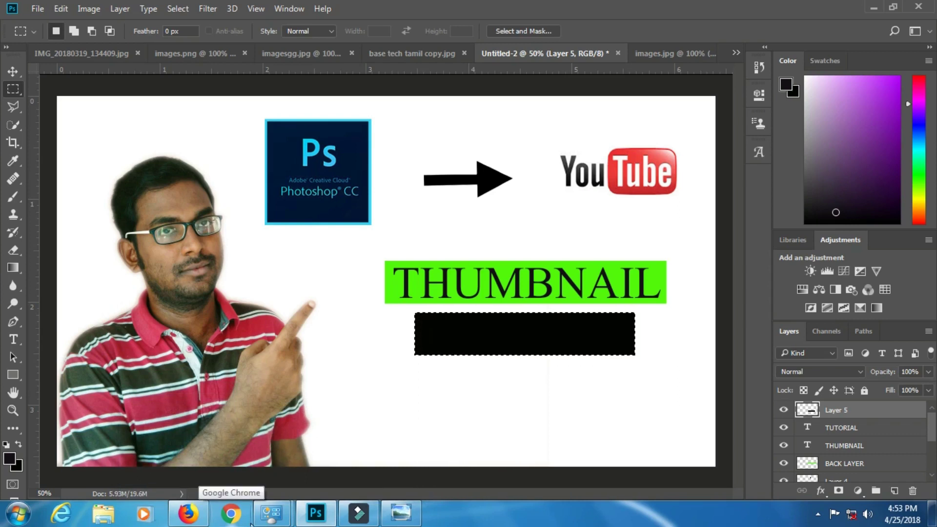
{"action": "key", "text": "ctrl+d"}
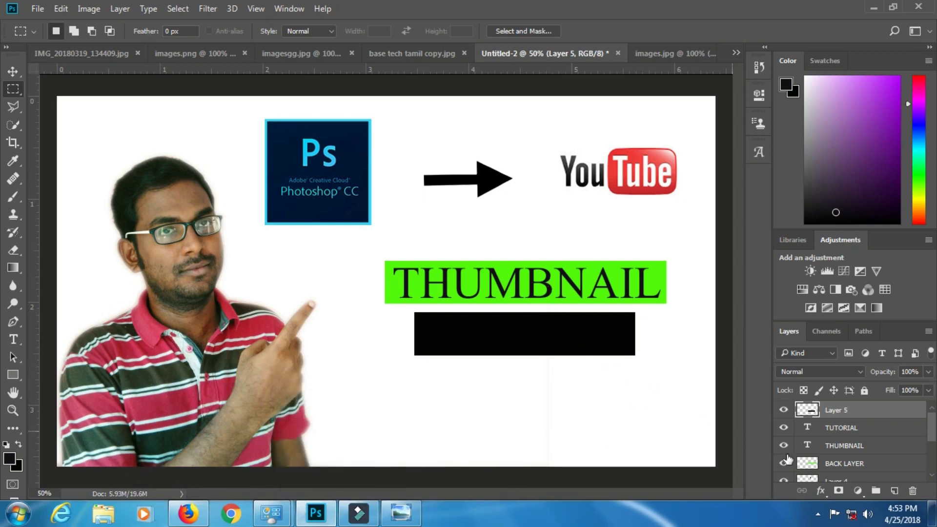
{"action": "left_click_drag", "start_coordinate": [856, 429], "coordinate": [856, 411]}
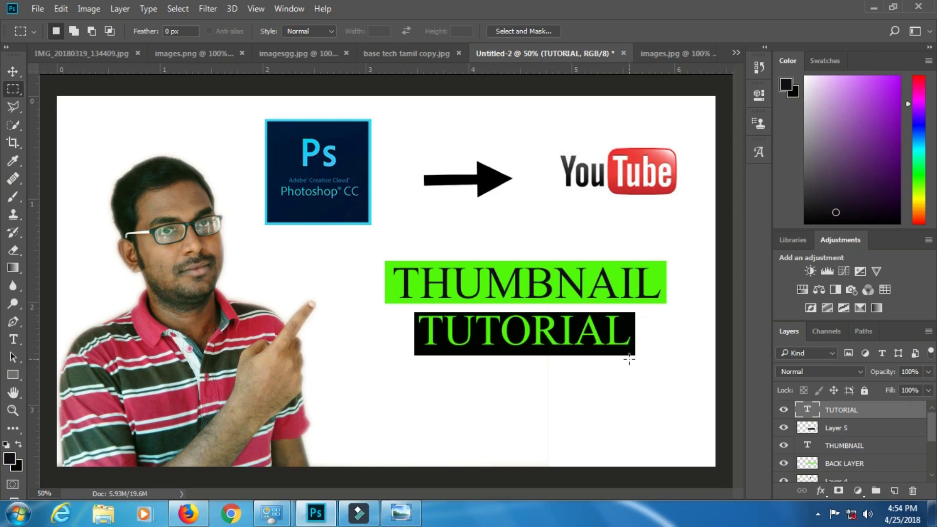
Shift the TUTORIAL text and its black Layer 5 bar down together beneath THUMBNAIL
{"action": "left_click", "coordinate": [13, 71]}
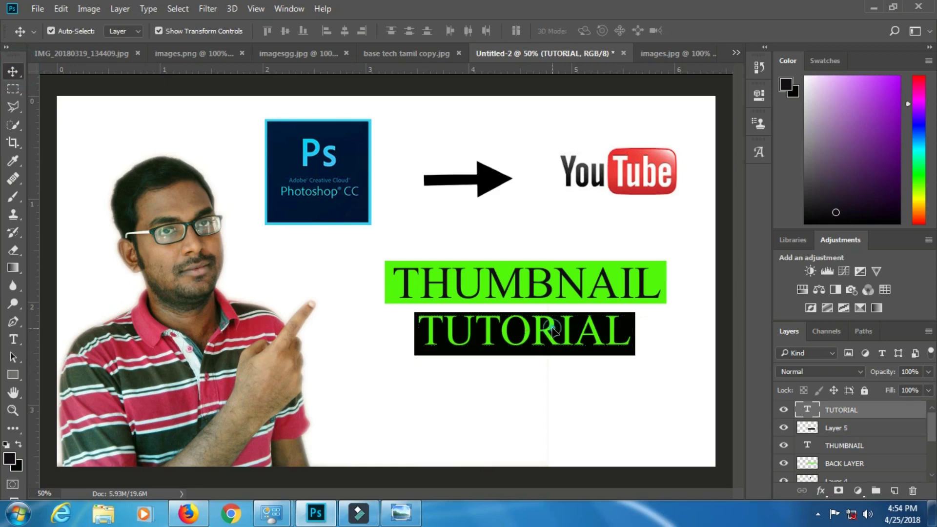
{"action": "left_click_drag", "start_coordinate": [552, 330], "coordinate": [555, 332]}
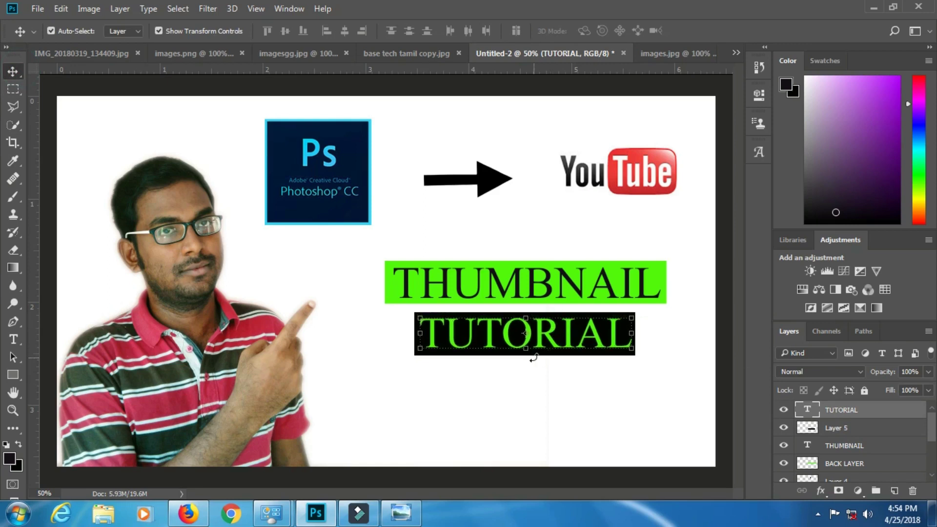
{"action": "key", "text": "shift+Down"}
{"action": "key", "text": "shift+Down"}
{"action": "key", "text": "shift+Down"}
{"action": "key", "text": "shift+Down"}
{"action": "key", "text": "shift+Down"}
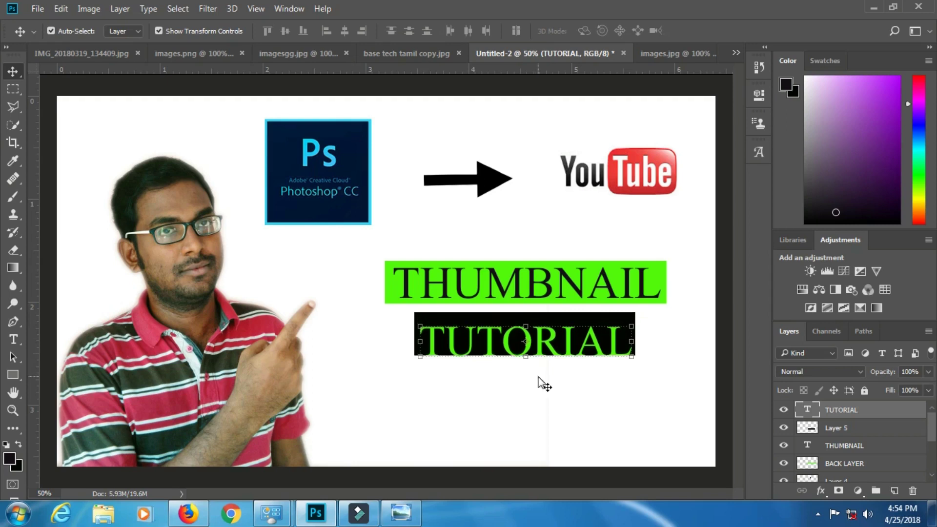
{"action": "left_click", "coordinate": [880, 430]}
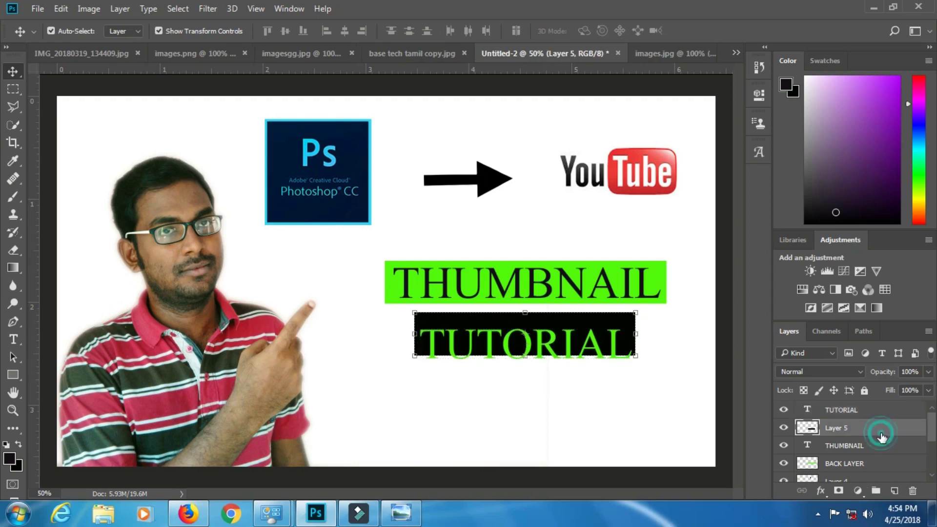
{"action": "key", "text": "shift+Down"}
{"action": "key", "text": "shift+Down"}
{"action": "key", "text": "shift+Down"}
{"action": "key", "text": "shift+Down"}
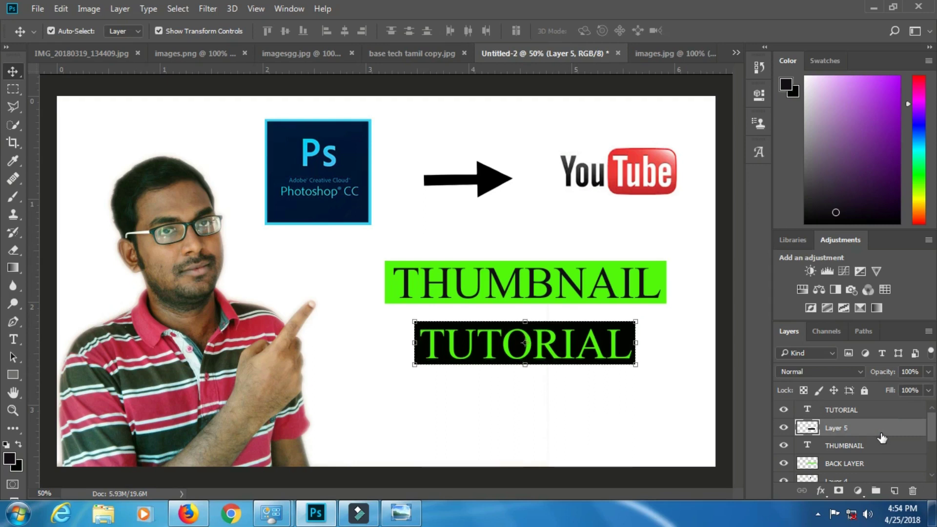
{"action": "left_click", "coordinate": [591, 430]}
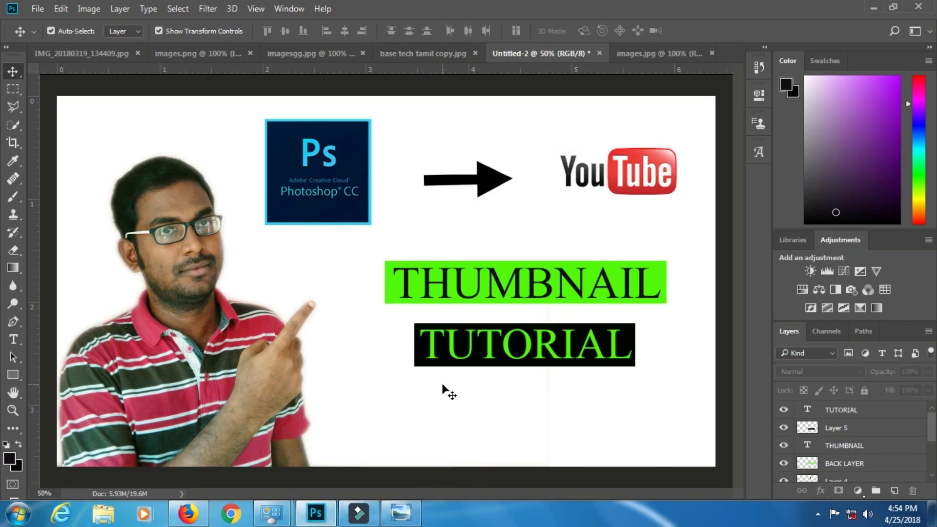
Add the word PHOTOSHOP in black text below the TUTORIAL bar
{"action": "key", "text": "t"}
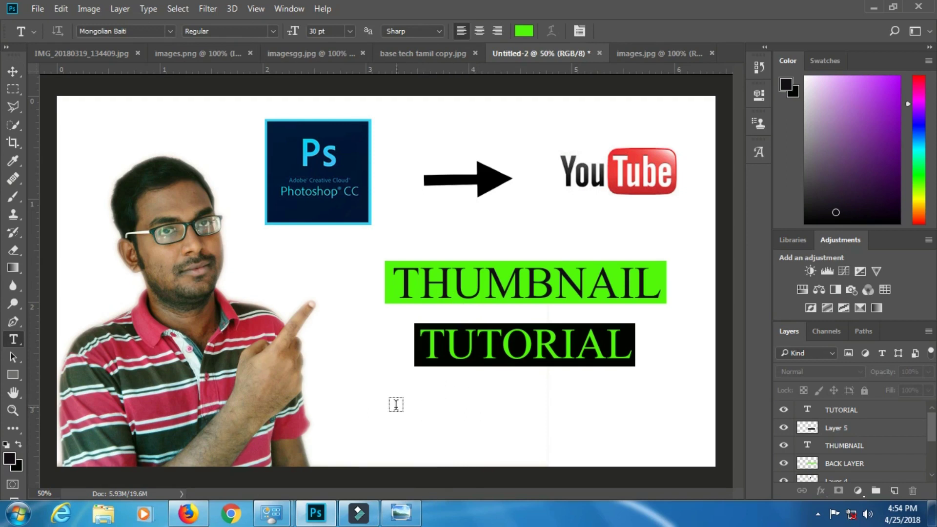
{"action": "left_click", "coordinate": [387, 415]}
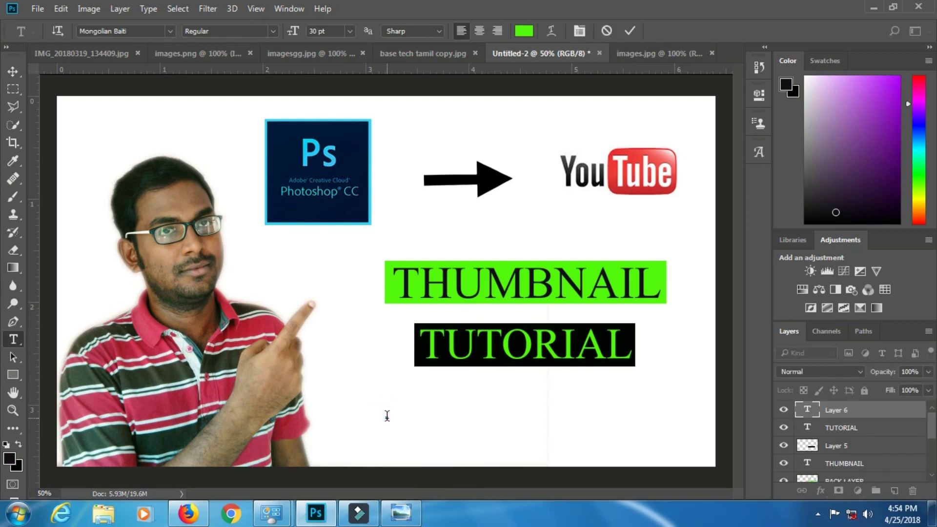
{"action": "type", "text": "PHO"}
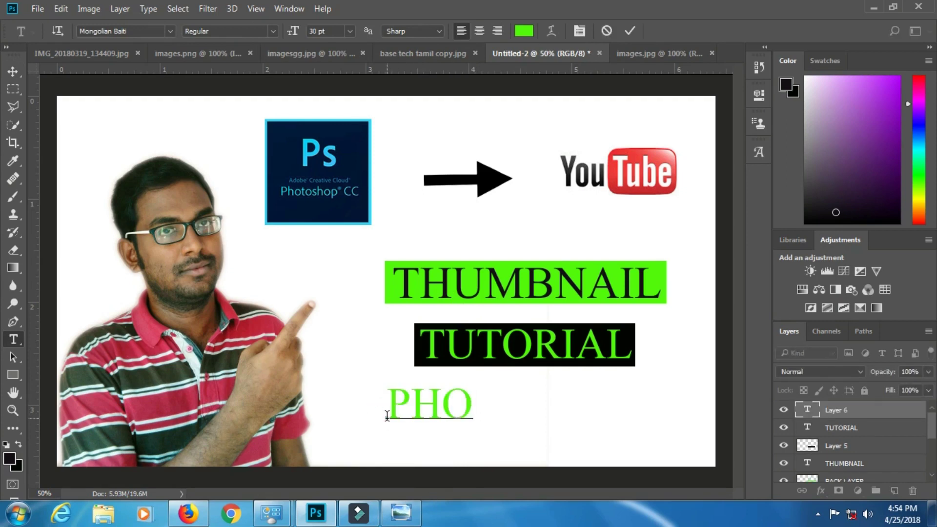
{"action": "type", "text": "TOSHOP"}
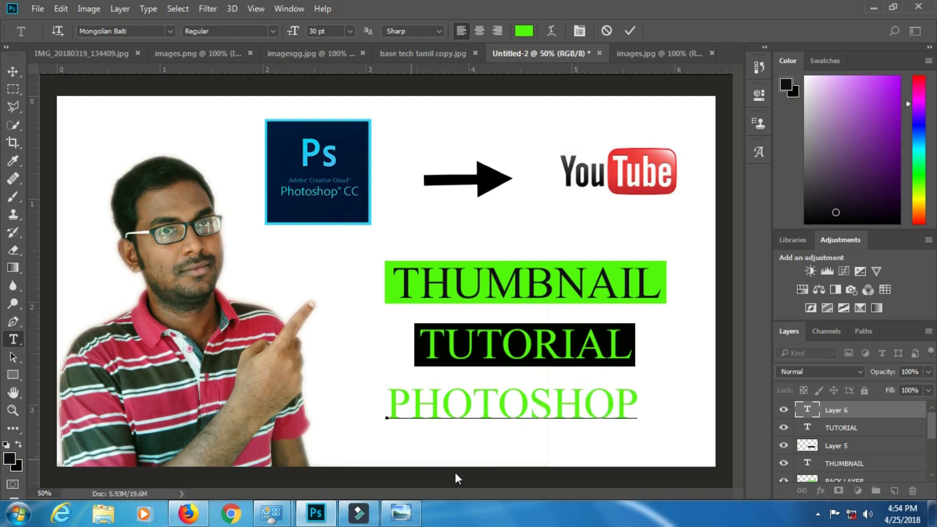
{"action": "double_click", "coordinate": [632, 399]}
{"action": "left_click", "coordinate": [523, 30]}
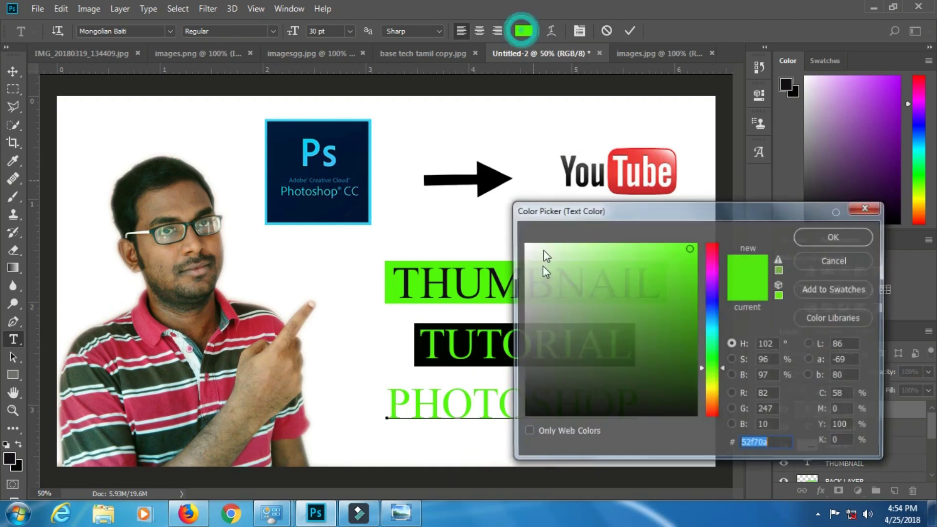
{"action": "left_click", "coordinate": [693, 415]}
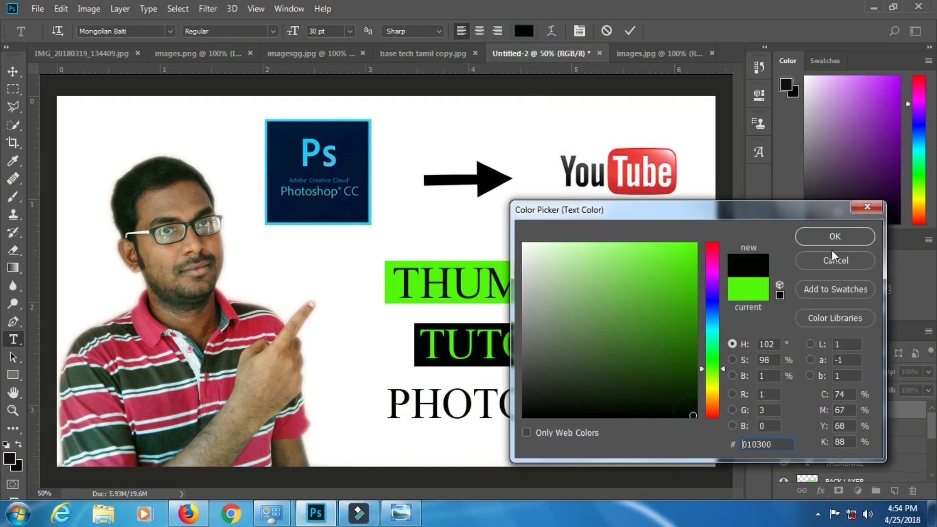
{"action": "left_click", "coordinate": [829, 238]}
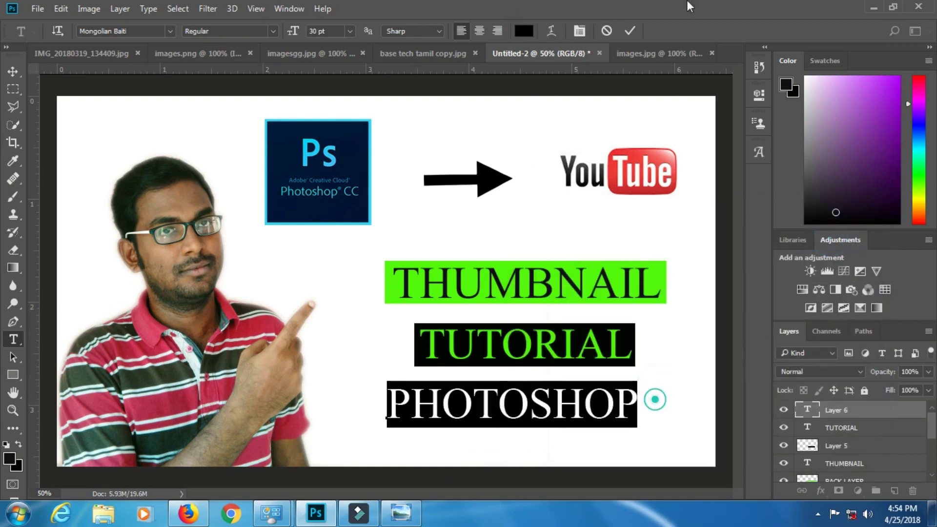
{"action": "left_click", "coordinate": [636, 29]}
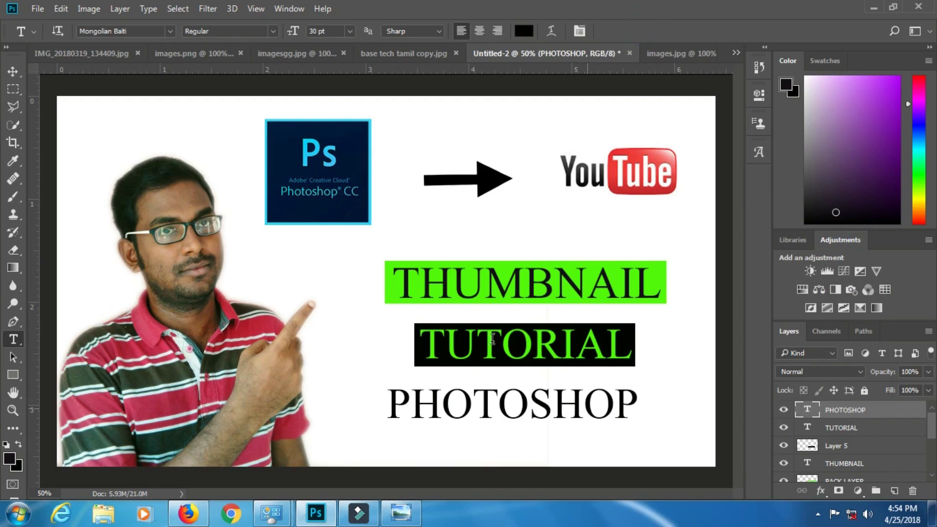
Nudge the PHOTOSHOP text slightly right and down, then bring up the logo image document
{"action": "left_click", "coordinate": [14, 71]}
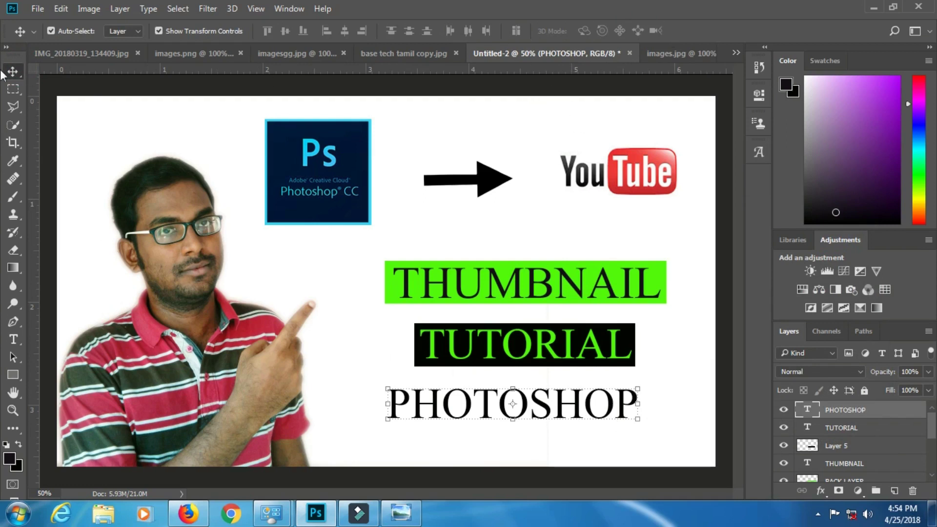
{"action": "key", "text": "Right"}
{"action": "key", "text": "Right"}
{"action": "key", "text": "Right"}
{"action": "key", "text": "Right"}
{"action": "key", "text": "Right"}
{"action": "key", "text": "Right"}
{"action": "key", "text": "Right"}
{"action": "key", "text": "Right"}
{"action": "key", "text": "Right"}
{"action": "key", "text": "Right"}
{"action": "key", "text": "Right"}
{"action": "key", "text": "Right"}
{"action": "key", "text": "Right"}
{"action": "key", "text": "Right"}
{"action": "key", "text": "Right"}
{"action": "key", "text": "Right"}
{"action": "key", "text": "Right"}
{"action": "key", "text": "Right"}
{"action": "key", "text": "Right"}
{"action": "key", "text": "Right"}
{"action": "key", "text": "Down"}
{"action": "key", "text": "Down"}
{"action": "key", "text": "Down"}
{"action": "key", "text": "Down"}
{"action": "key", "text": "Down"}
{"action": "key", "text": "Down"}
{"action": "key", "text": "Down"}
{"action": "key", "text": "Down"}
{"action": "key", "text": "Down"}
{"action": "key", "text": "Down"}
{"action": "key", "text": "Down"}
{"action": "key", "text": "Down"}
{"action": "key", "text": "Down"}
{"action": "key", "text": "Down"}
{"action": "key", "text": "Right"}
{"action": "key", "text": "Right"}
{"action": "key", "text": "Right"}
{"action": "key", "text": "Right"}
{"action": "key", "text": "Right"}
{"action": "key", "text": "Right"}
{"action": "key", "text": "Down"}
{"action": "key", "text": "Down"}
{"action": "key", "text": "Down"}
{"action": "key", "text": "Down"}
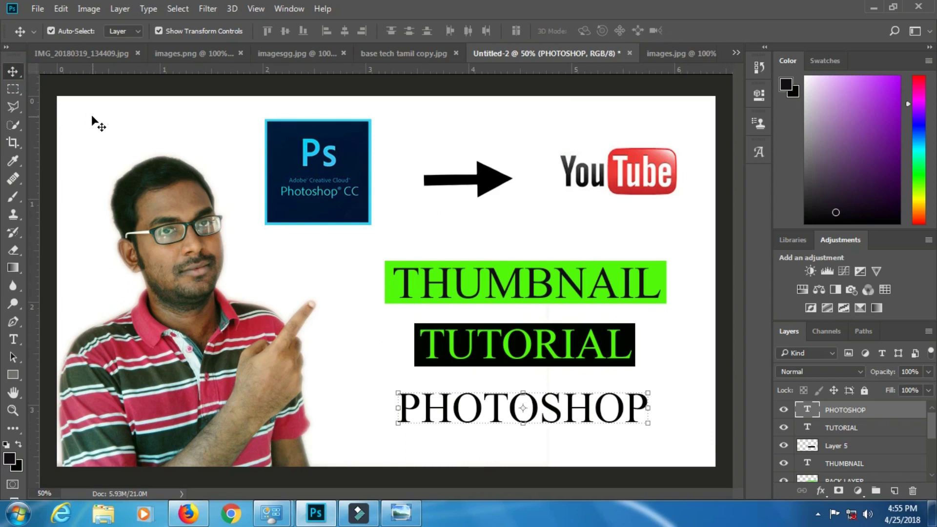
{"action": "left_click", "coordinate": [297, 56]}
Drag the BASE TECH TAMIL logo into Untitled-2 and shrink it to 17.50% in the top-left corner
{"action": "left_click", "coordinate": [423, 55]}
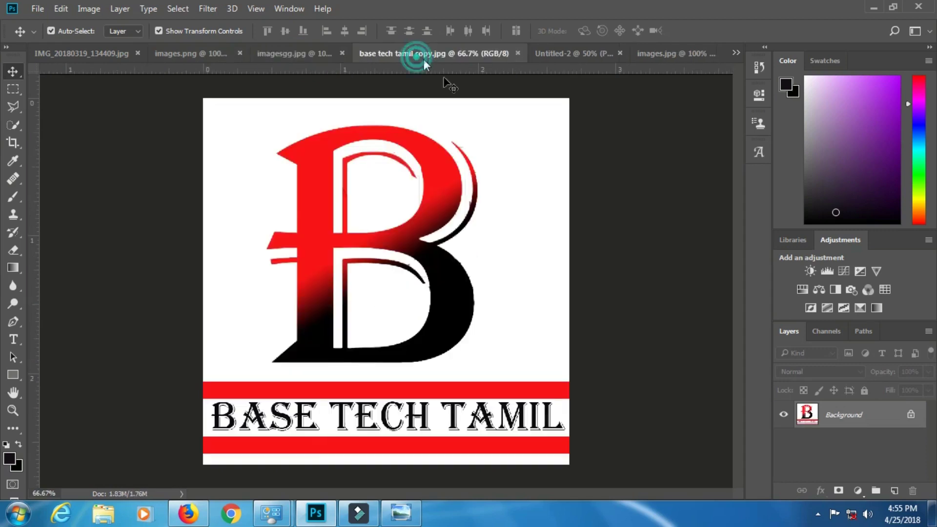
{"action": "left_click_drag", "start_coordinate": [399, 233], "coordinate": [447, 204]}
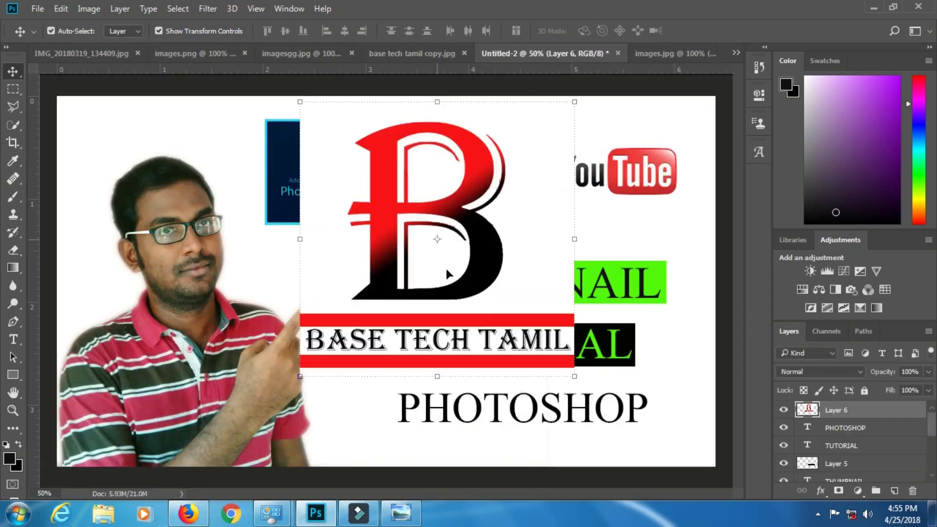
{"action": "left_click", "coordinate": [573, 378]}
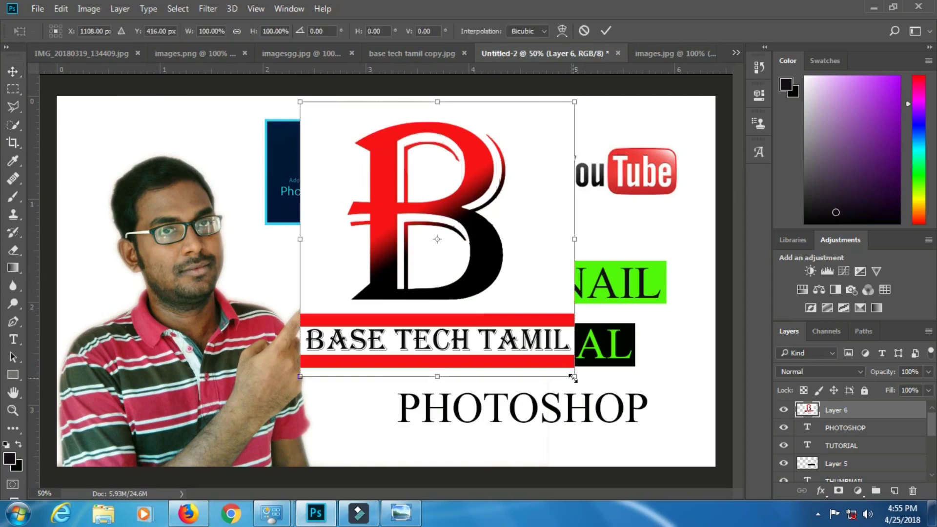
{"action": "left_click_drag", "start_coordinate": [573, 378], "coordinate": [99, 130]}
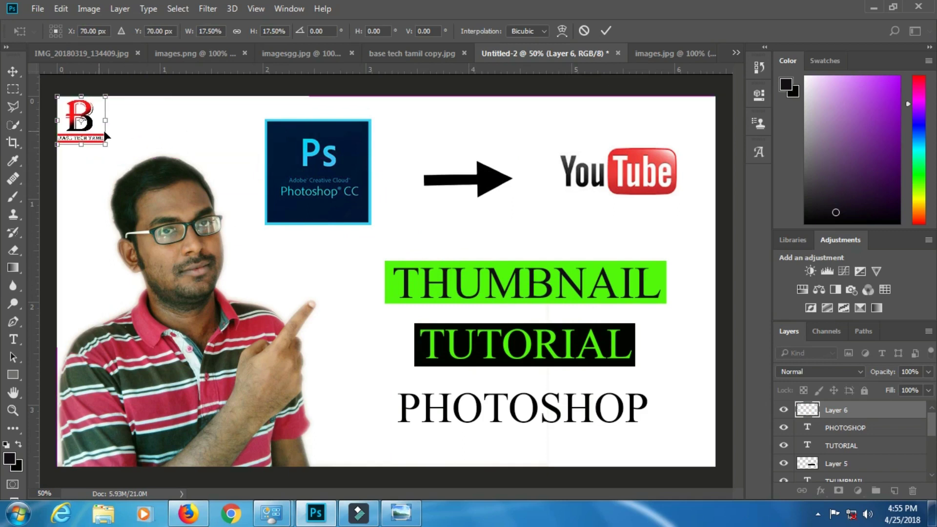
{"action": "key", "text": "Return"}
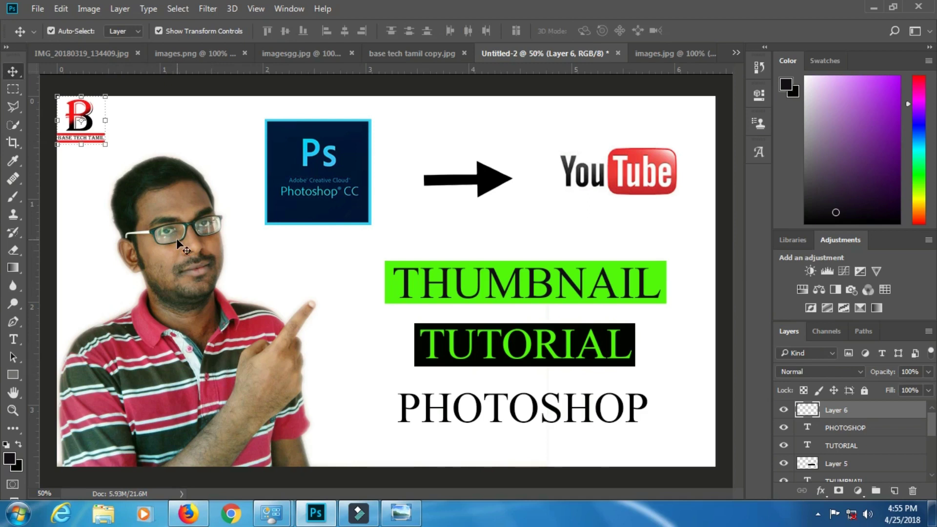
Set Brightness 49 and Contrast 19 on the man's photo, Layer 1
{"action": "left_click", "coordinate": [177, 355]}
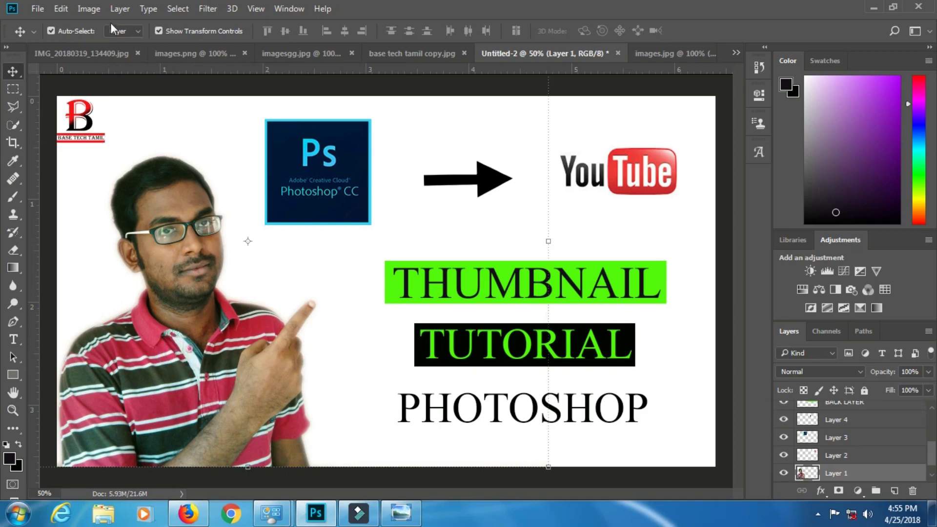
{"action": "left_click", "coordinate": [84, 9]}
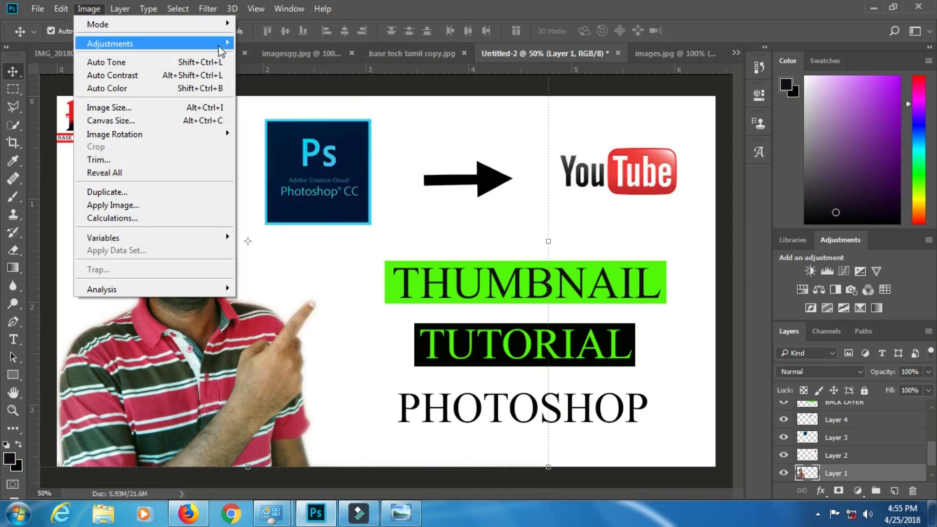
{"action": "mouse_move", "coordinate": [225, 48]}
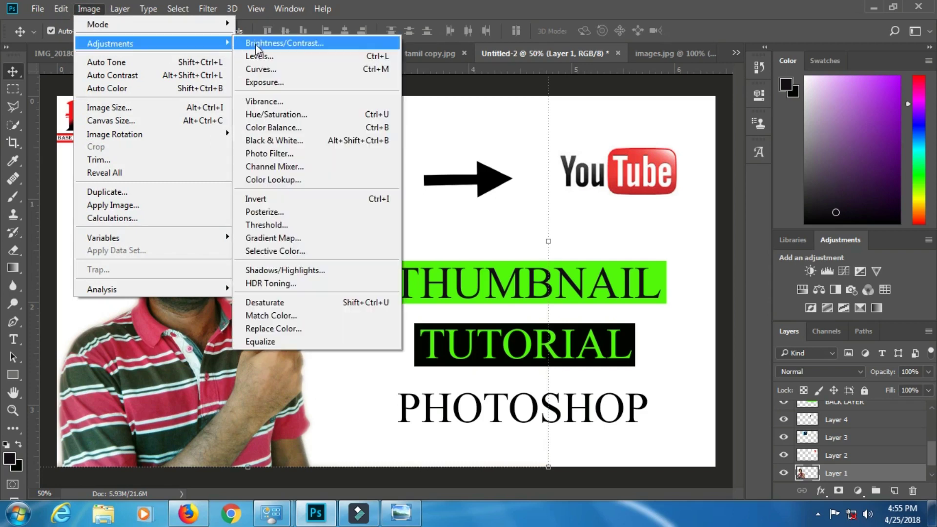
{"action": "left_click", "coordinate": [296, 43]}
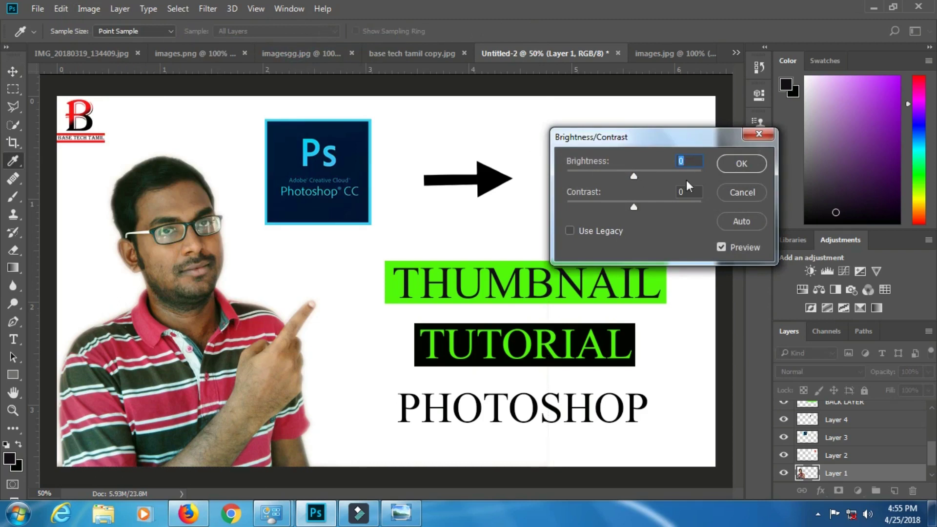
{"action": "left_click_drag", "start_coordinate": [633, 179], "coordinate": [647, 206]}
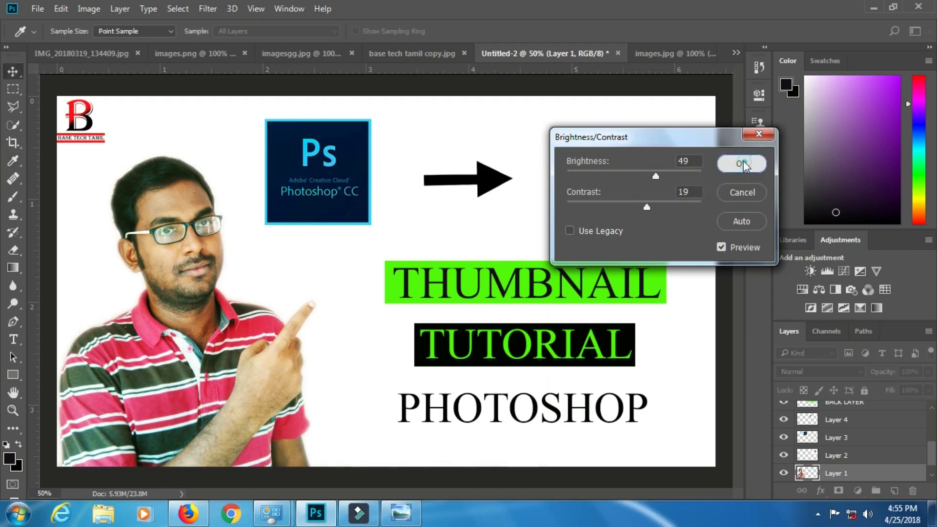
{"action": "left_click", "coordinate": [739, 164]}
{"action": "key", "text": "v"}
Apply a midtones Color Balance of +20, -18, +6 to the photo
{"action": "left_click", "coordinate": [87, 9]}
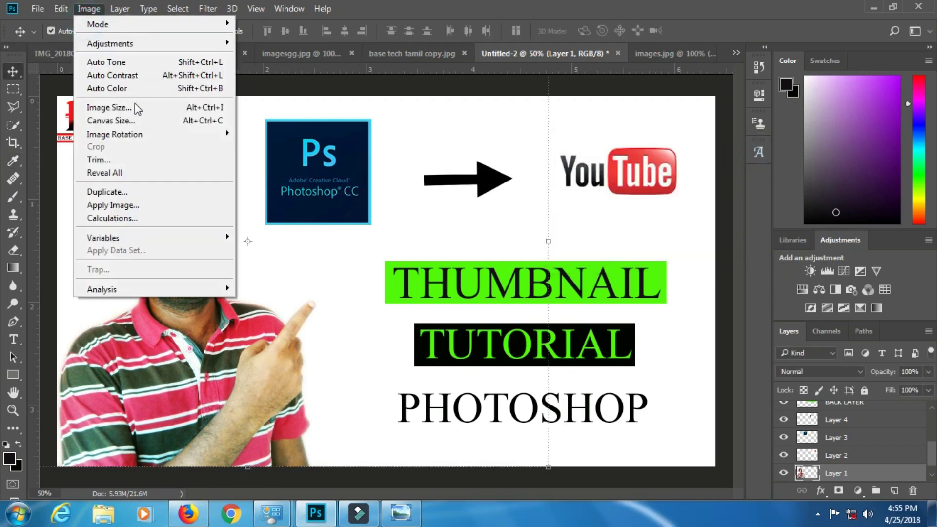
{"action": "mouse_move", "coordinate": [173, 49]}
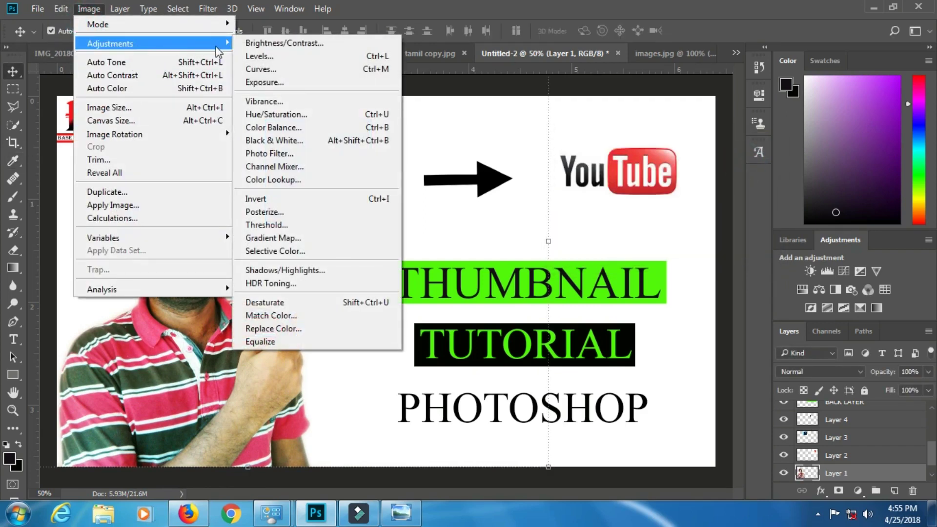
{"action": "left_click", "coordinate": [273, 127]}
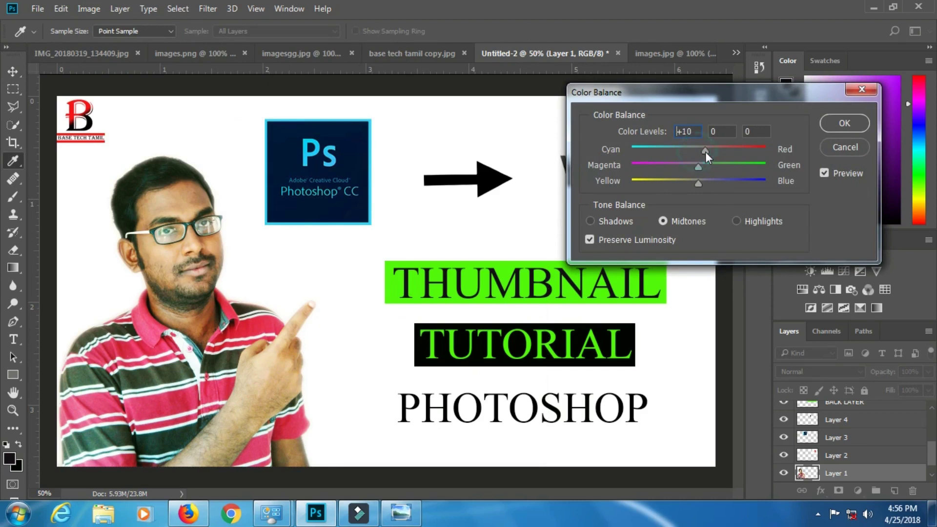
{"action": "left_click_drag", "start_coordinate": [698, 165], "coordinate": [686, 166]}
{"action": "left_click", "coordinate": [849, 123]}
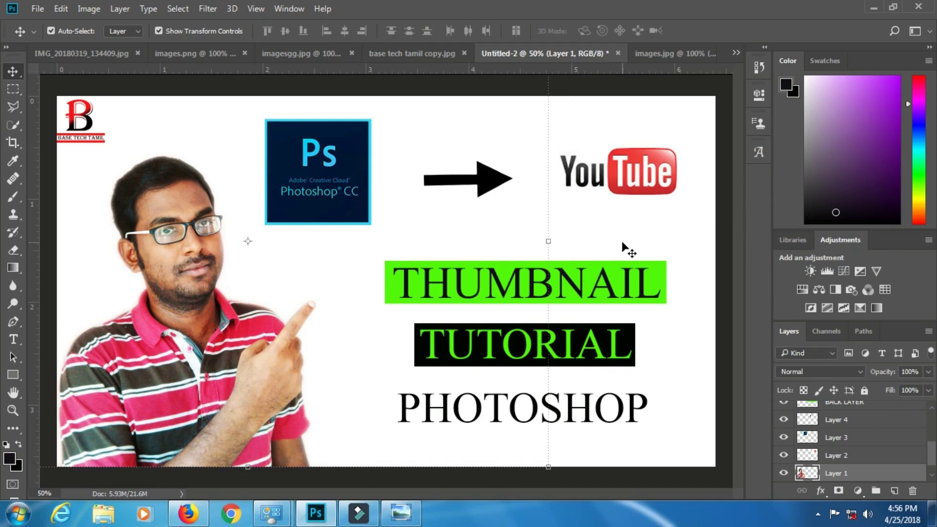